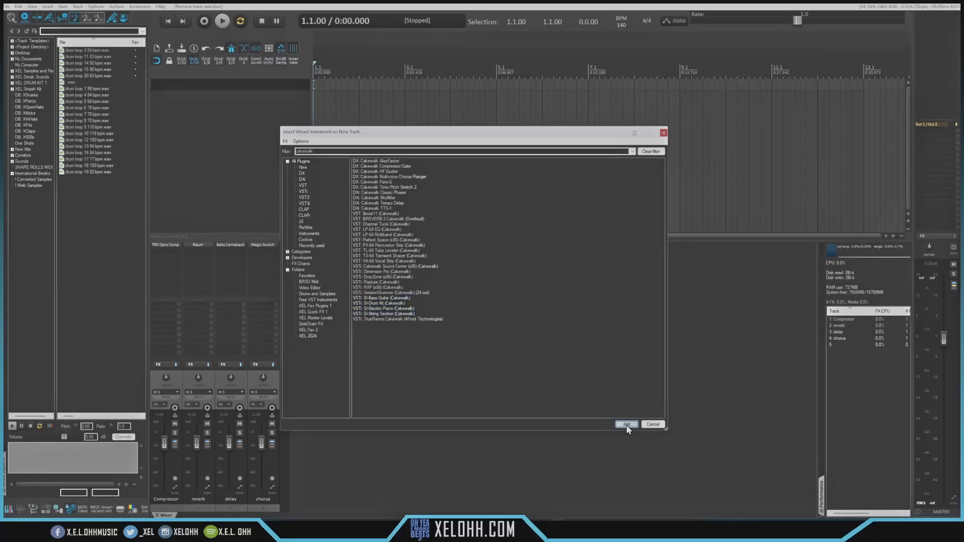
- Insert SI-Bass Guitar, SI-Drum Kit, SI-Electric Piano and SI-String Section as virtual instruments on new tracks
click(758, 532)
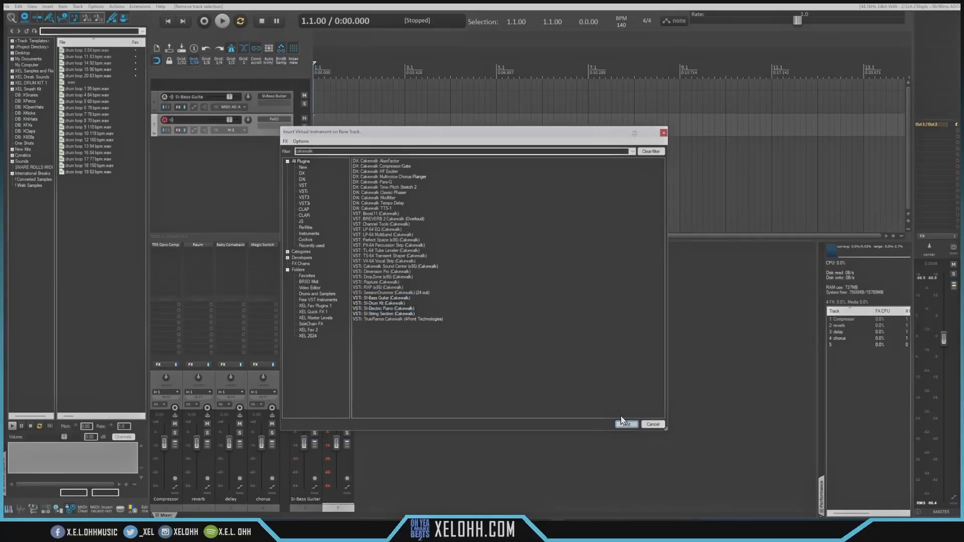
click(623, 423)
click(624, 423)
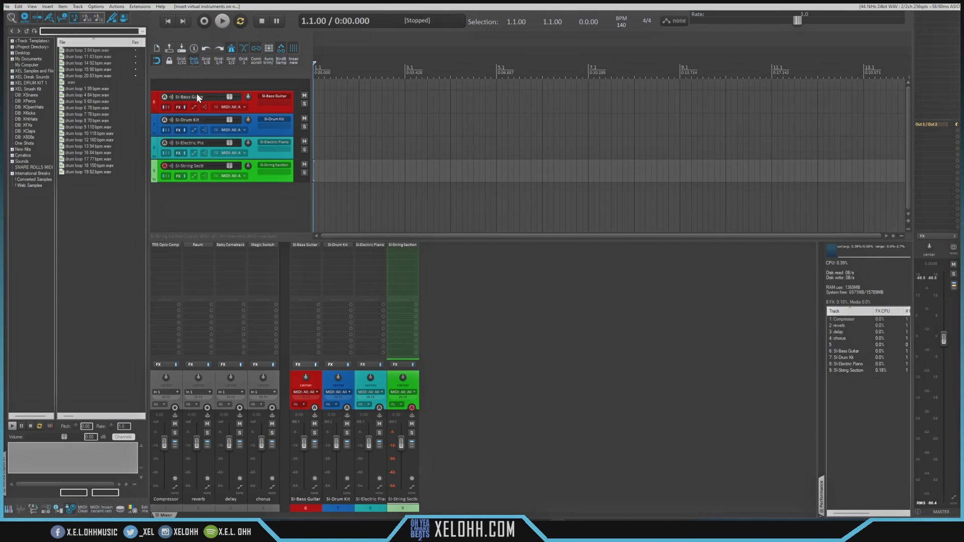
- Open the SI-Bass Guitar instrument and preview the POP-01 pattern from the Electronic & Pop category
click(269, 94)
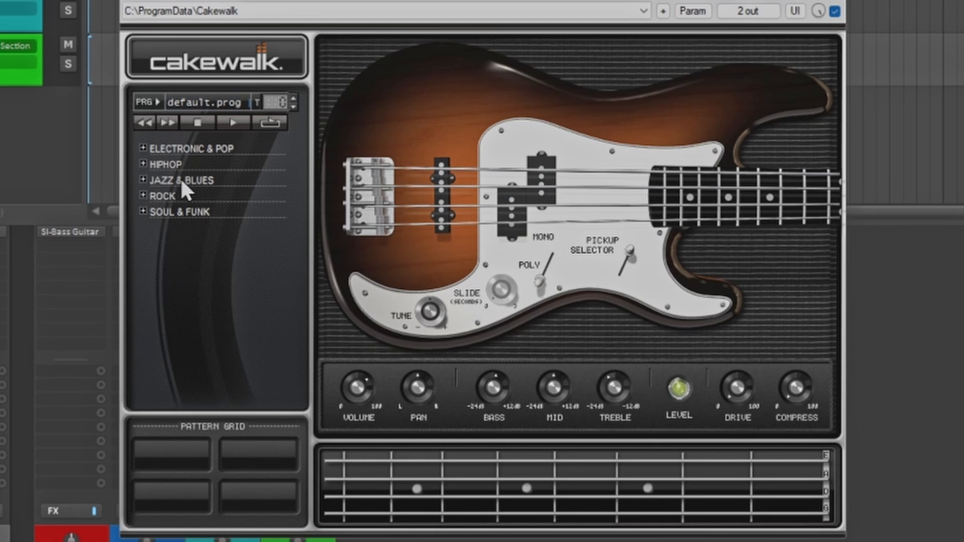
click(143, 148)
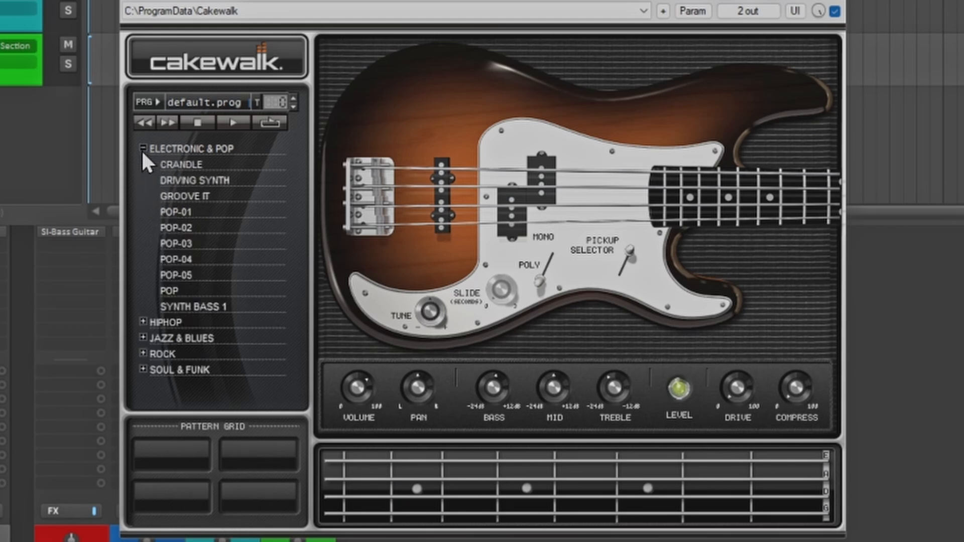
double_click(179, 212)
- Browse the bass guitar's programs and load DeeeeepBass.prog
click(221, 103)
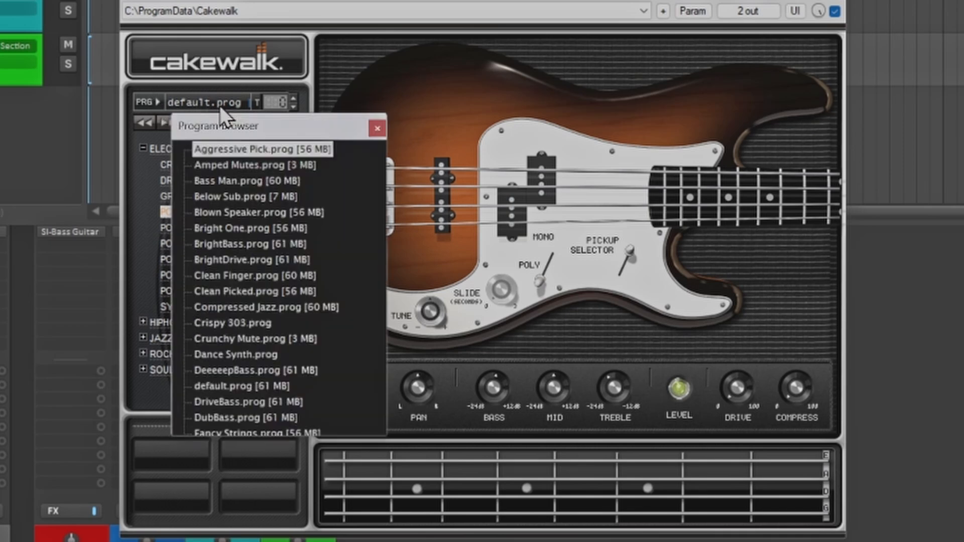
scroll(261, 221, down, 12)
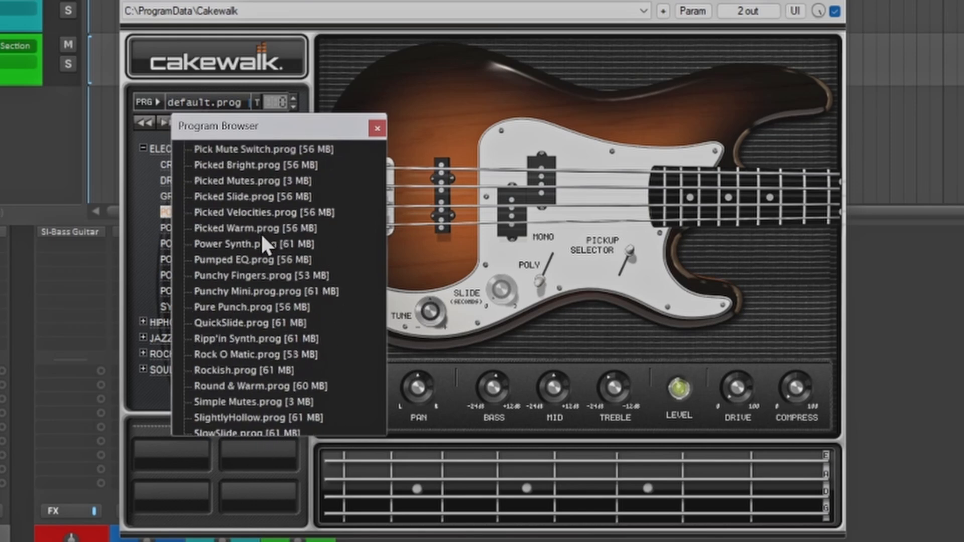
scroll(284, 353, up, 12)
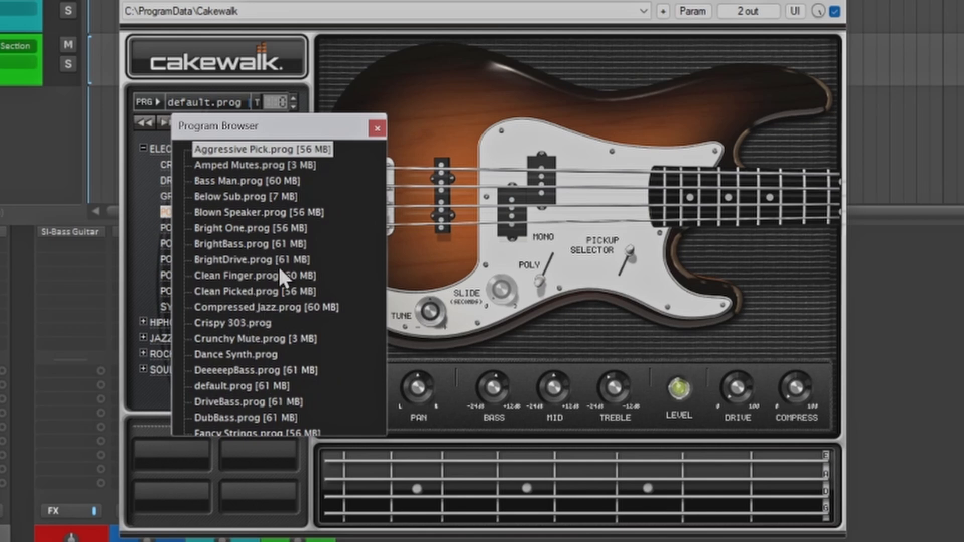
click(316, 370)
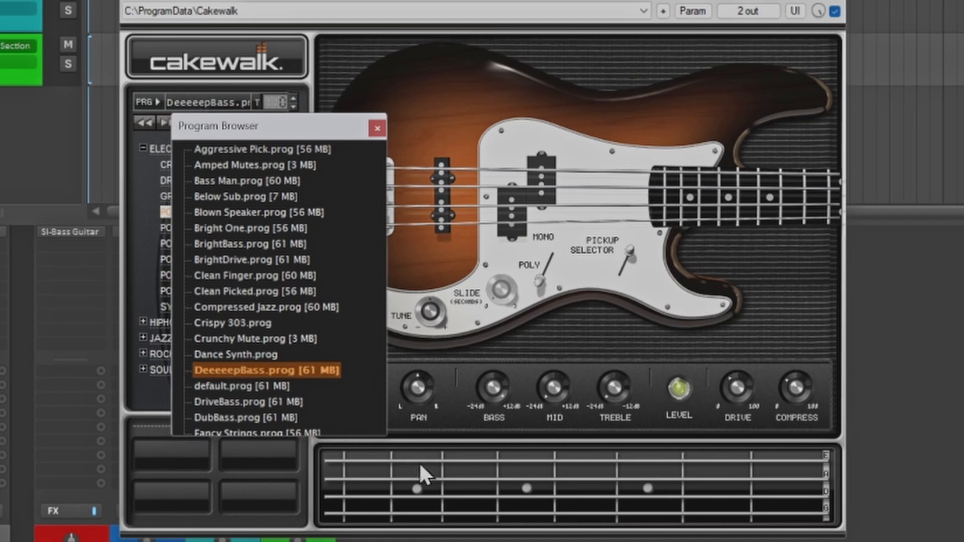
- Audition the DeeeeepBass sound with a few fretboard notes and a short playback of the POP-01 pattern
click(461, 478)
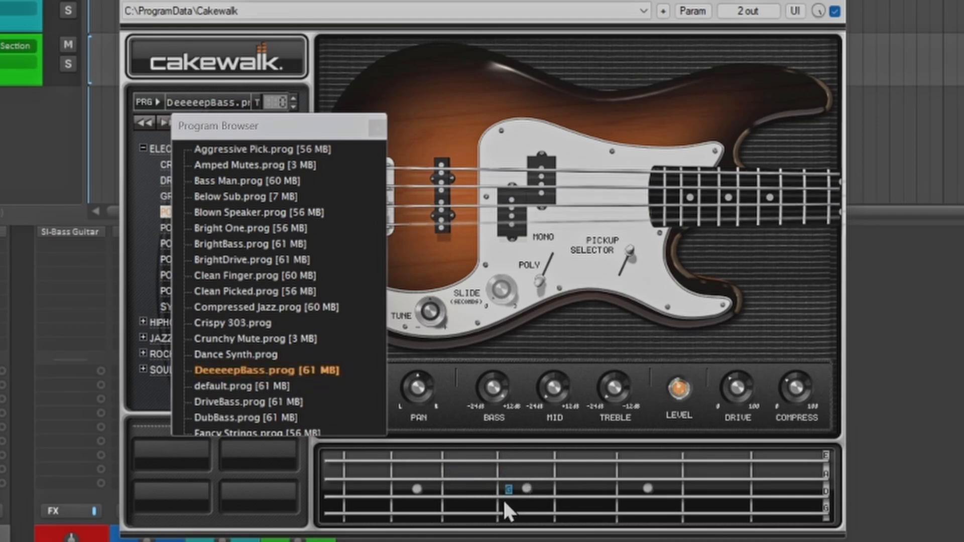
click(458, 506)
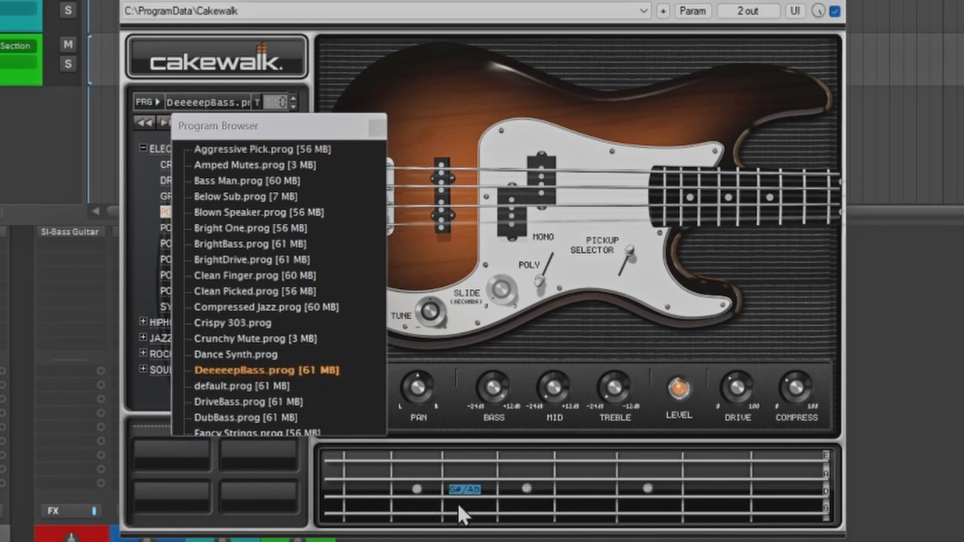
click(377, 127)
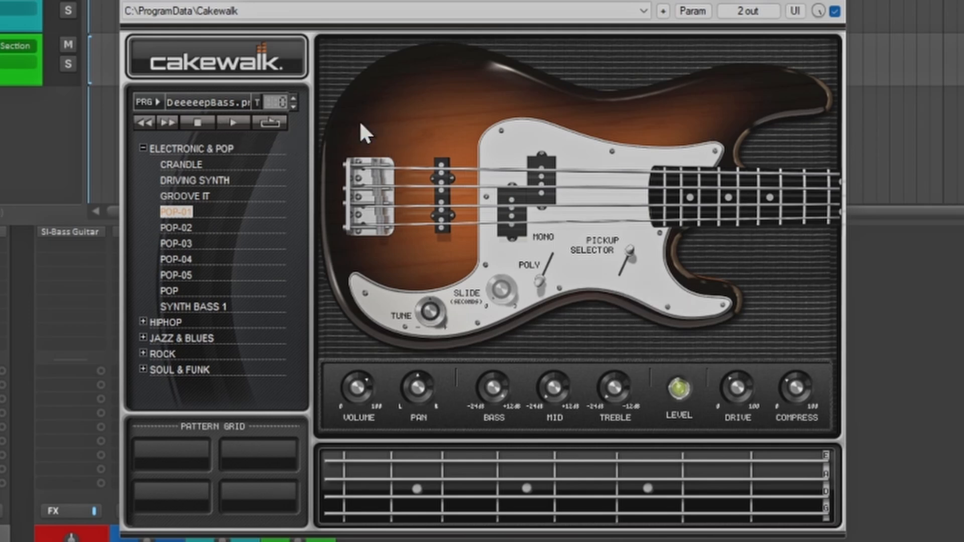
click(233, 123)
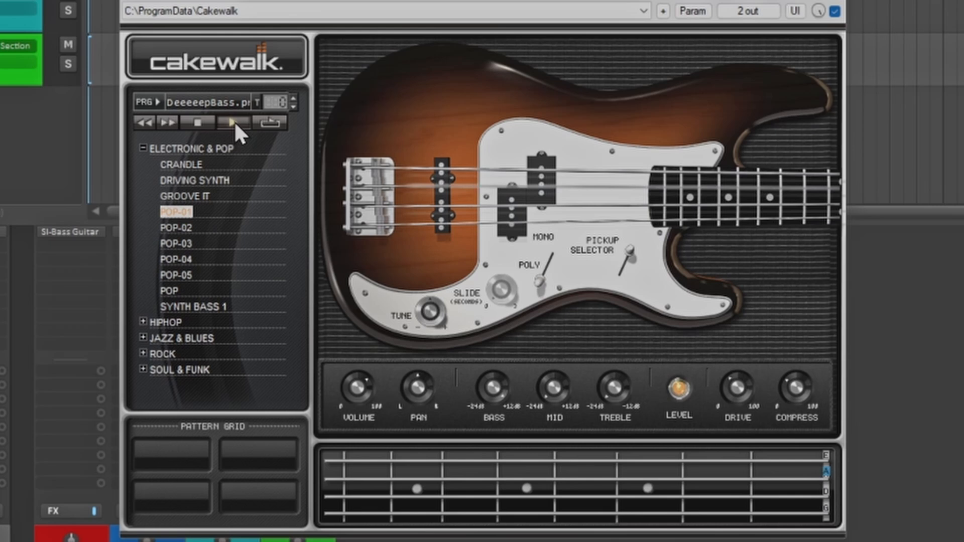
click(198, 122)
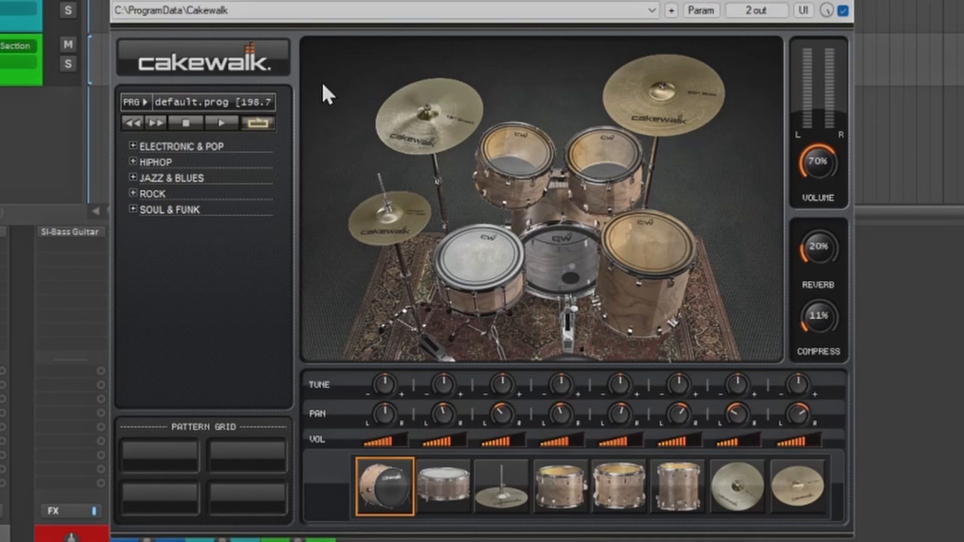
- Audition the default SI-Drum Kit by striking its snare, kick, toms, hi-hat and cymbals
click(493, 270)
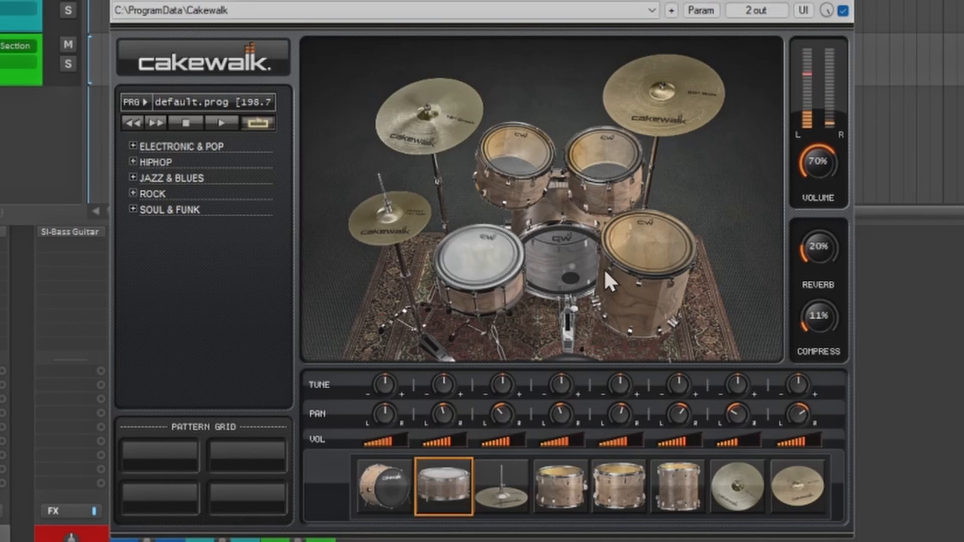
click(554, 253)
click(621, 248)
click(617, 186)
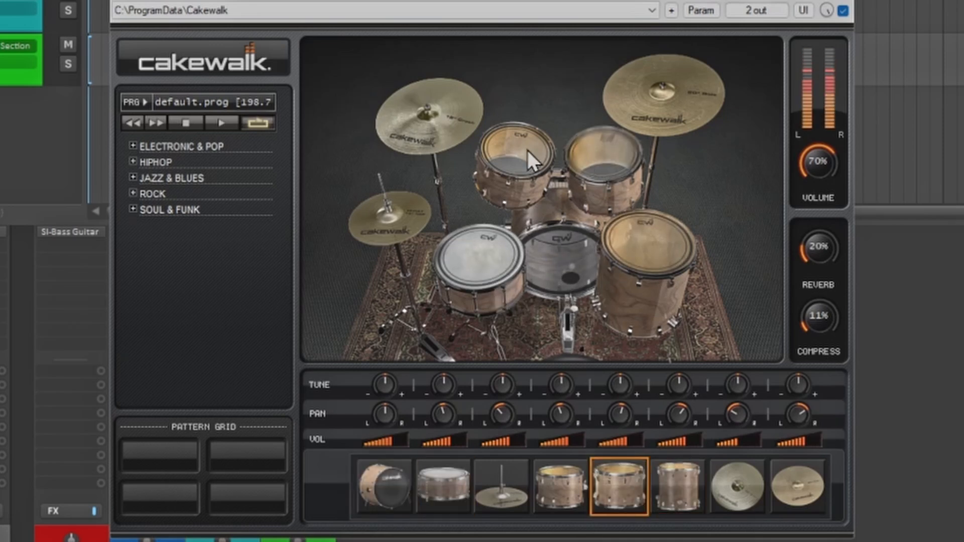
click(526, 148)
click(433, 141)
click(390, 198)
click(644, 108)
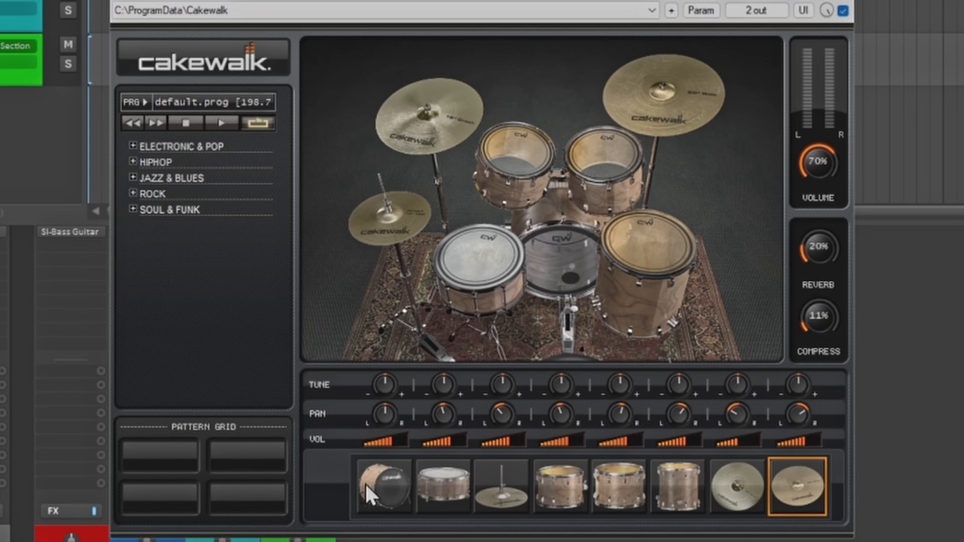
click(380, 487)
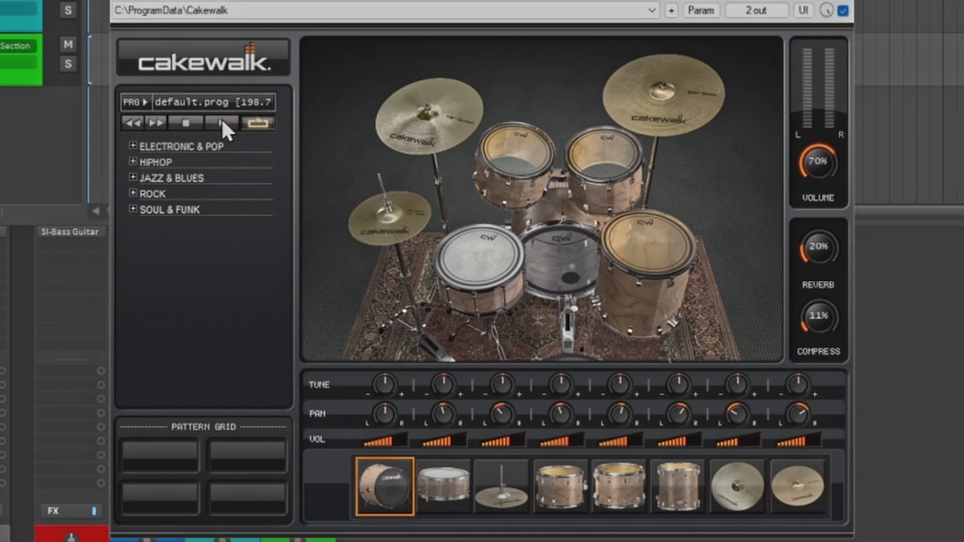
- Preview the CLEAN drum pattern from the Electronic & Pop category, and stop its playback
click(133, 145)
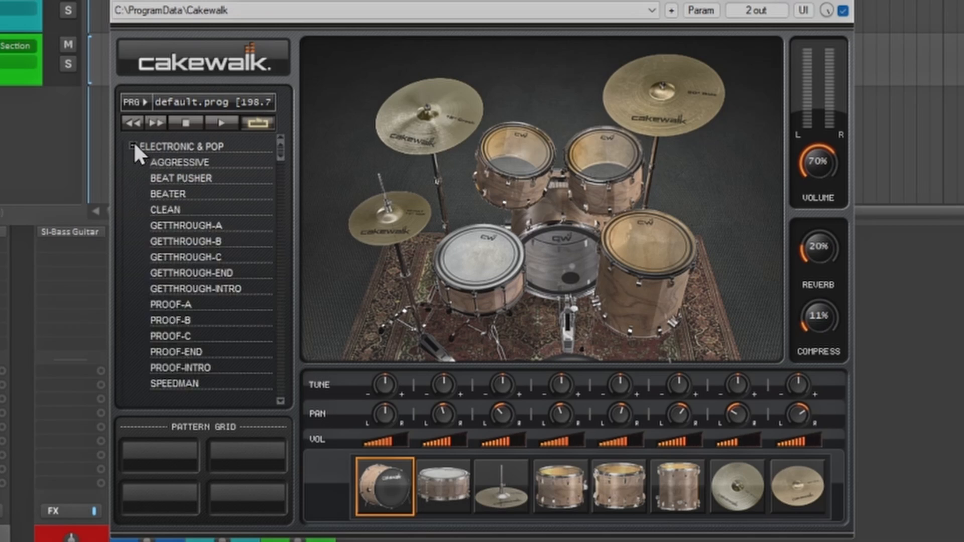
double_click(166, 209)
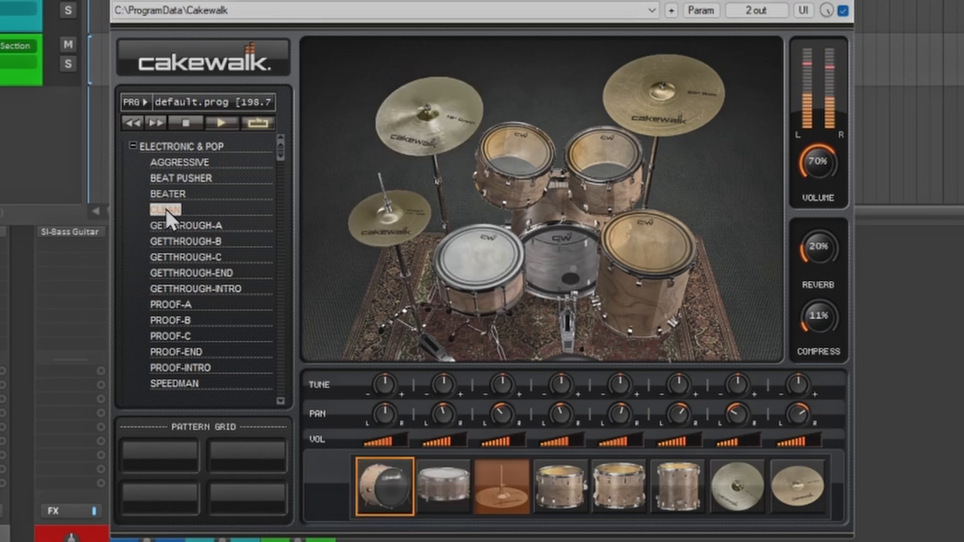
click(185, 122)
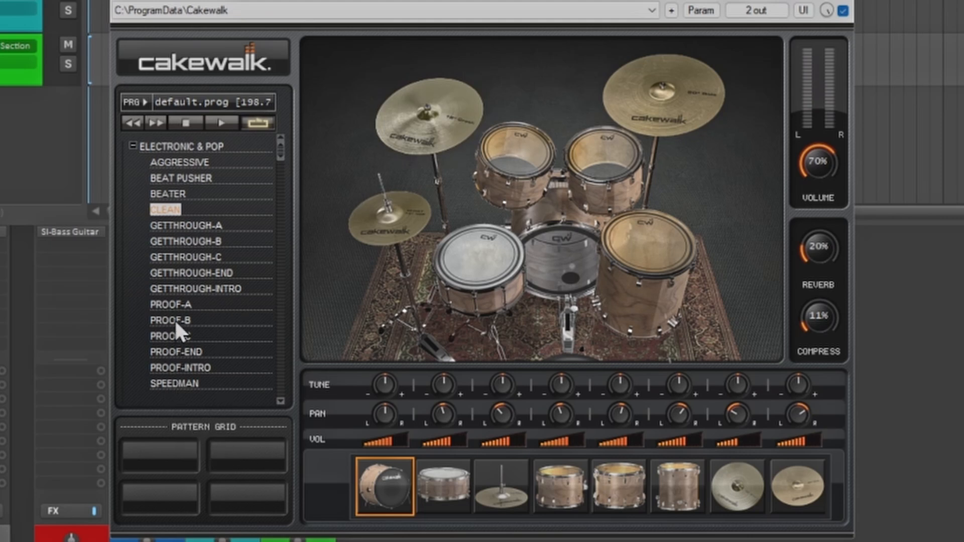
- Browse the drum kit's programs and load In Yo Face.prog
click(188, 101)
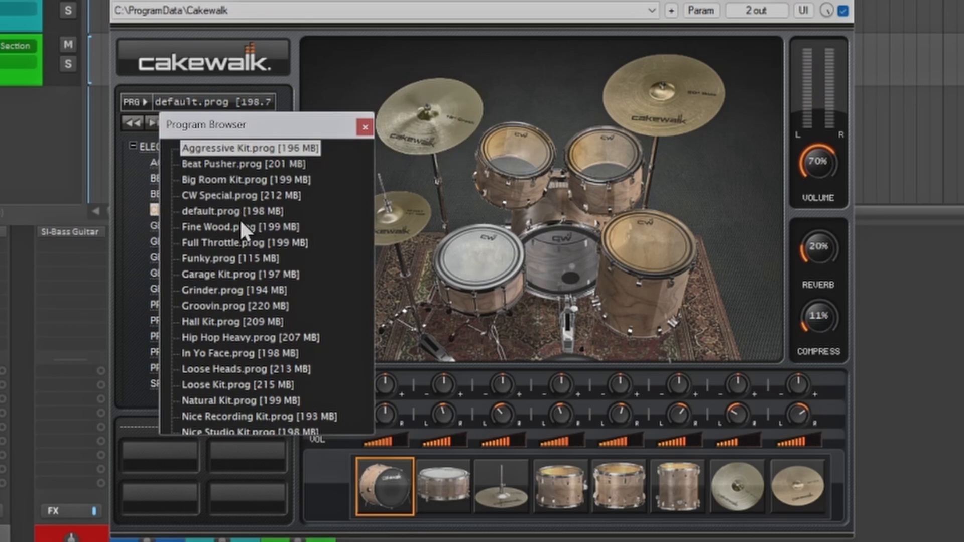
scroll(257, 306, down, 3)
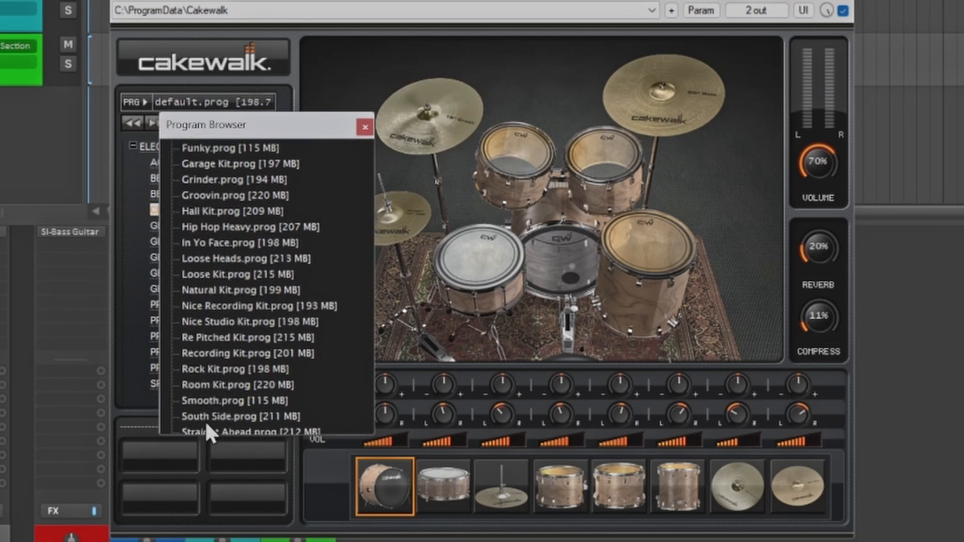
double_click(200, 273)
- Audition the In Yo Face kit's kick, snare, hi-hat and toms, closing the program browser along the way
click(389, 495)
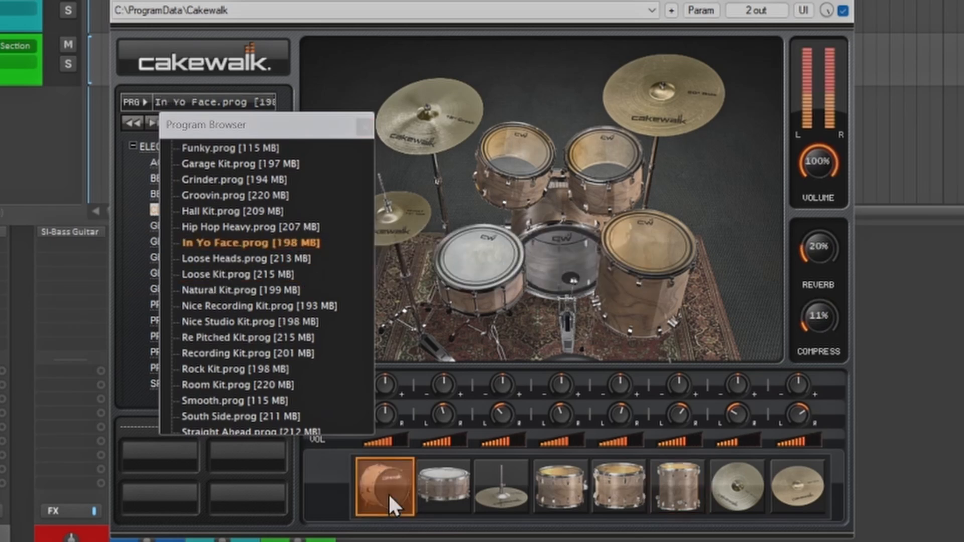
click(439, 488)
click(500, 492)
click(559, 493)
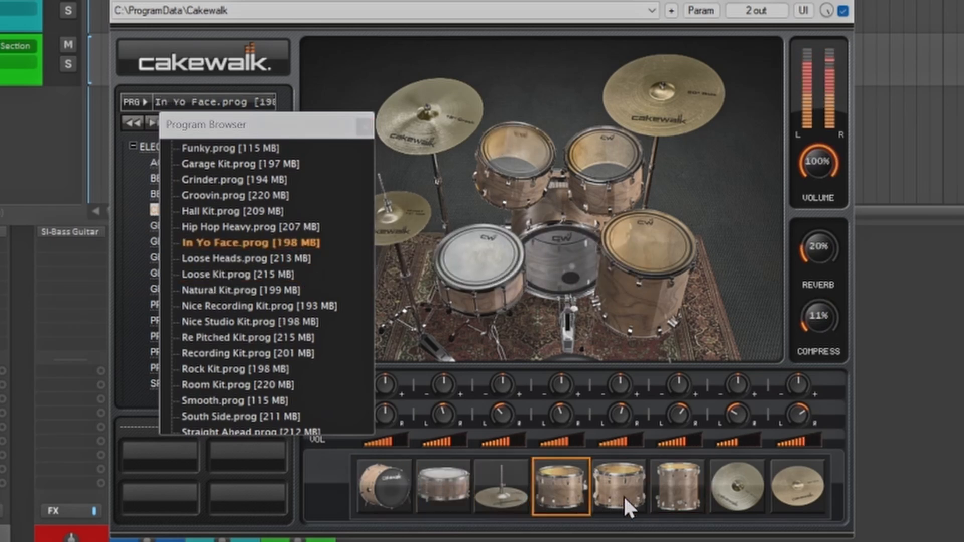
click(623, 495)
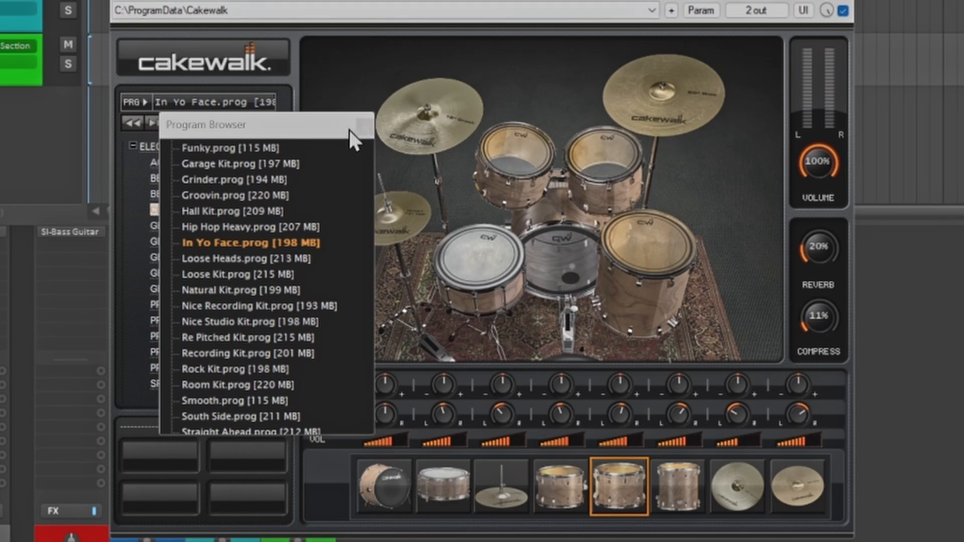
click(365, 128)
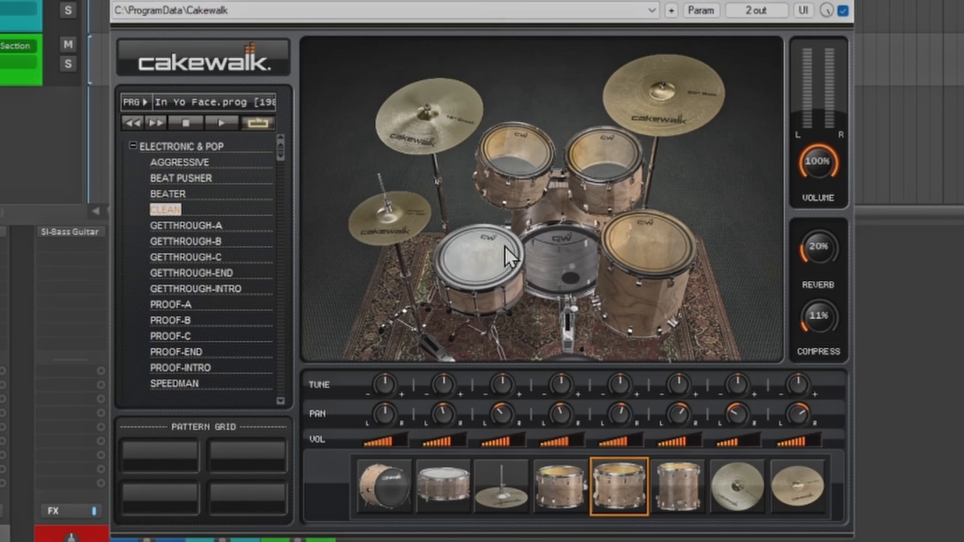
click(656, 251)
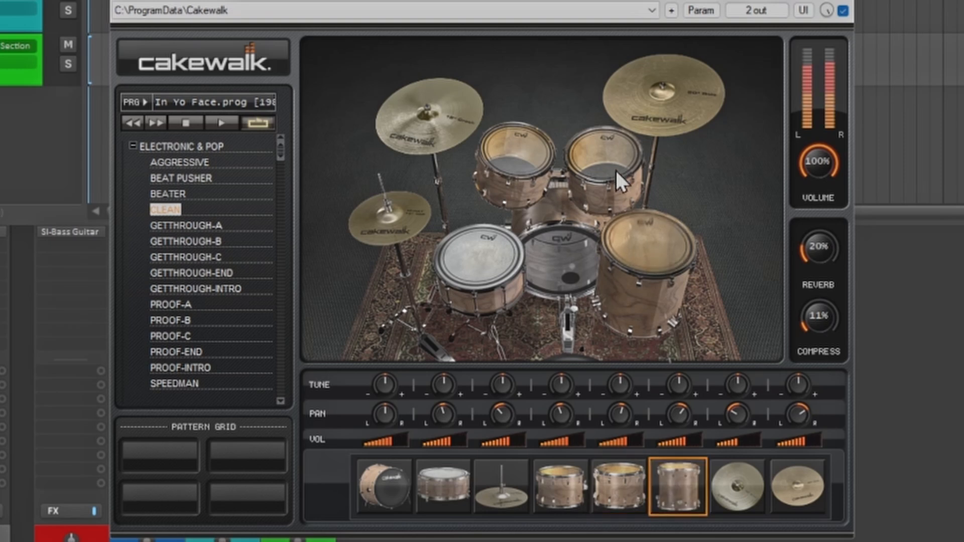
click(615, 169)
click(527, 156)
click(471, 259)
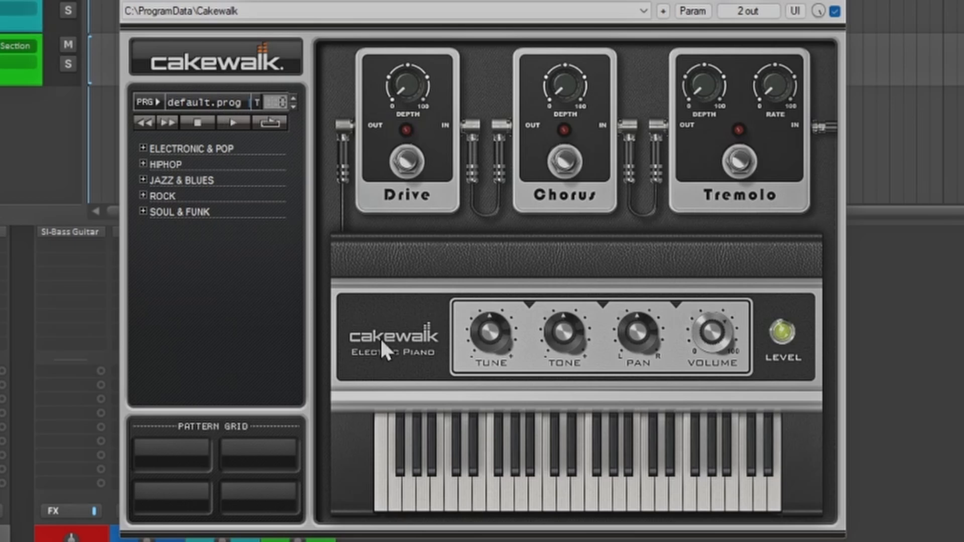
- Audition the SI-Electric Piano's default sound by playing several notes across its keyboard
click(507, 478)
click(669, 486)
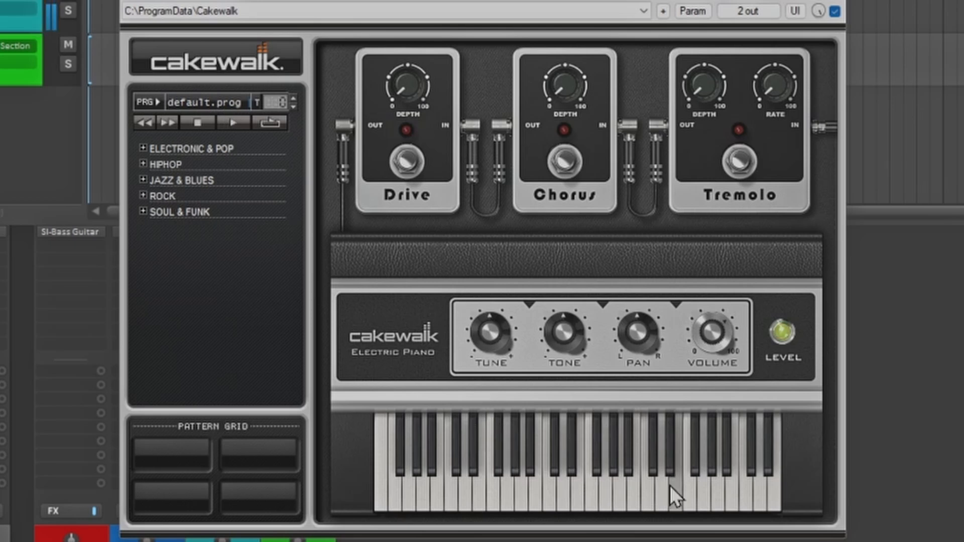
click(589, 487)
click(537, 490)
click(493, 491)
click(439, 491)
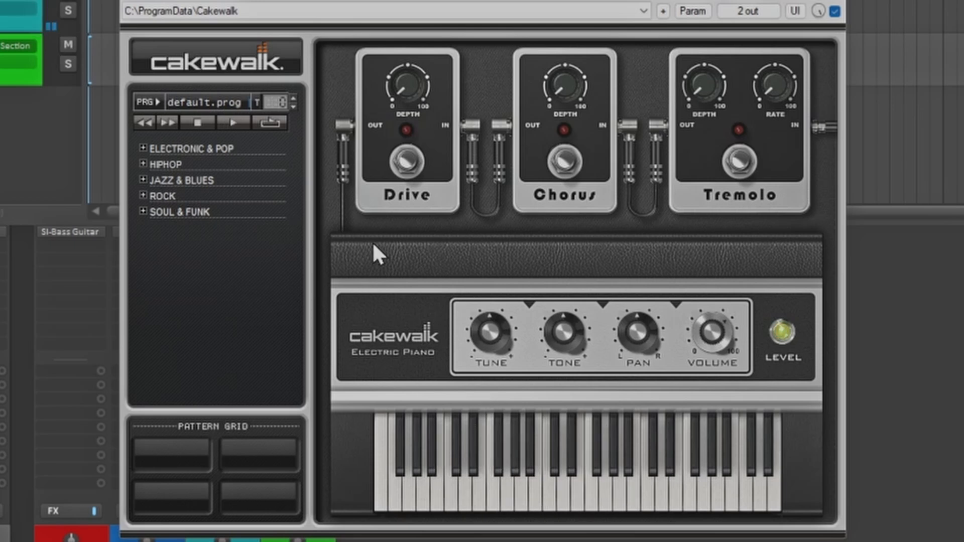
- Preview the electric piano's ELECTRO-02 pattern from the Electronic & Pop category, and stop its playback
click(142, 148)
click(184, 208)
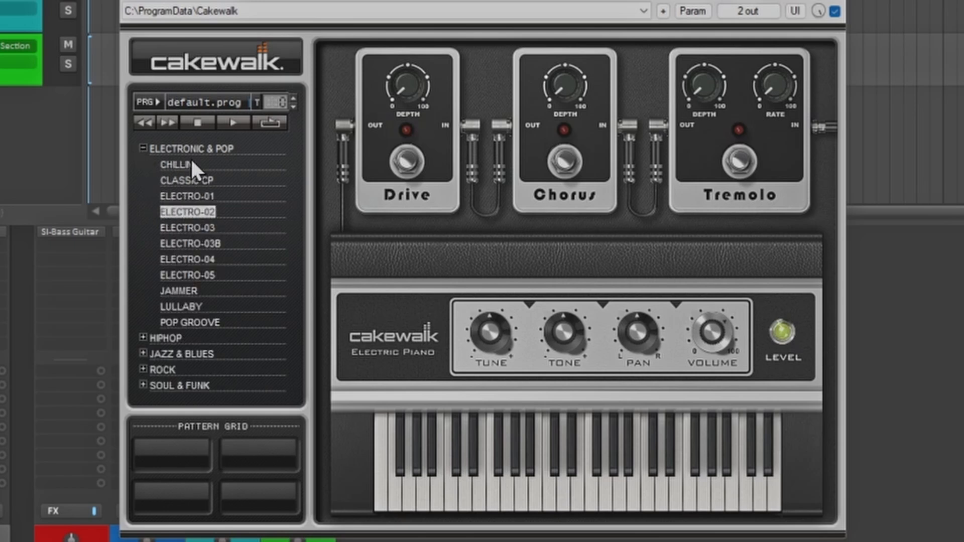
double_click(170, 212)
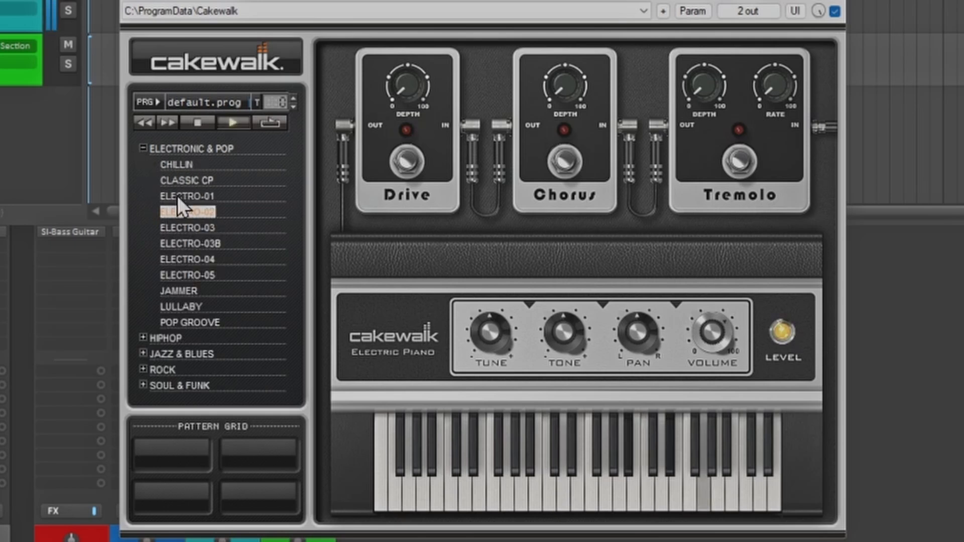
click(196, 123)
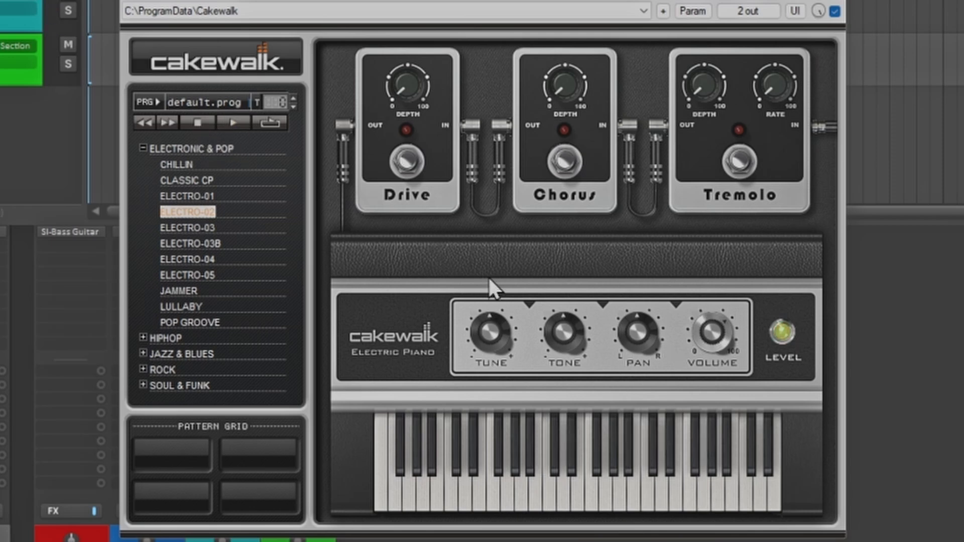
- Browse the electric piano's programs, load SubtleTremolo.prog and audition it on the keyboard, closing the program browser
click(184, 100)
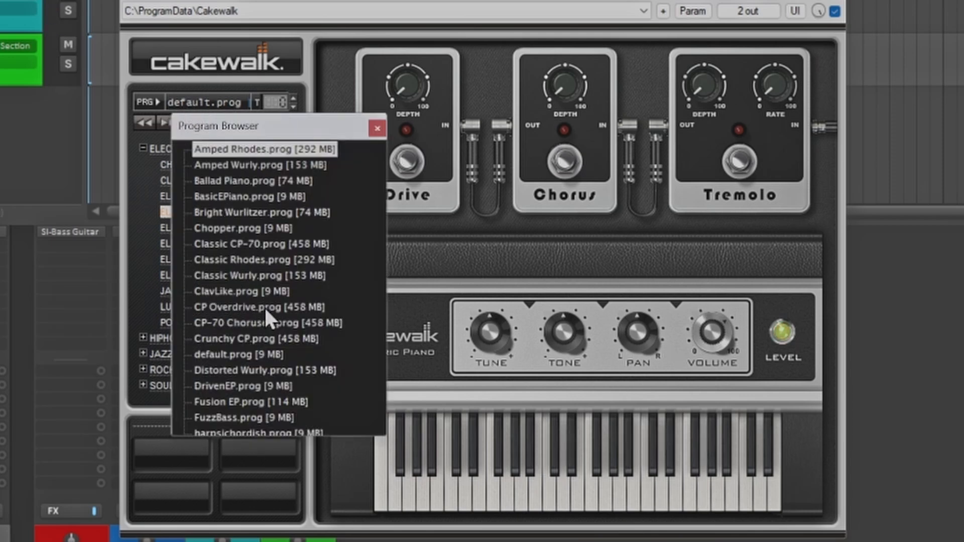
scroll(272, 296, down, 4)
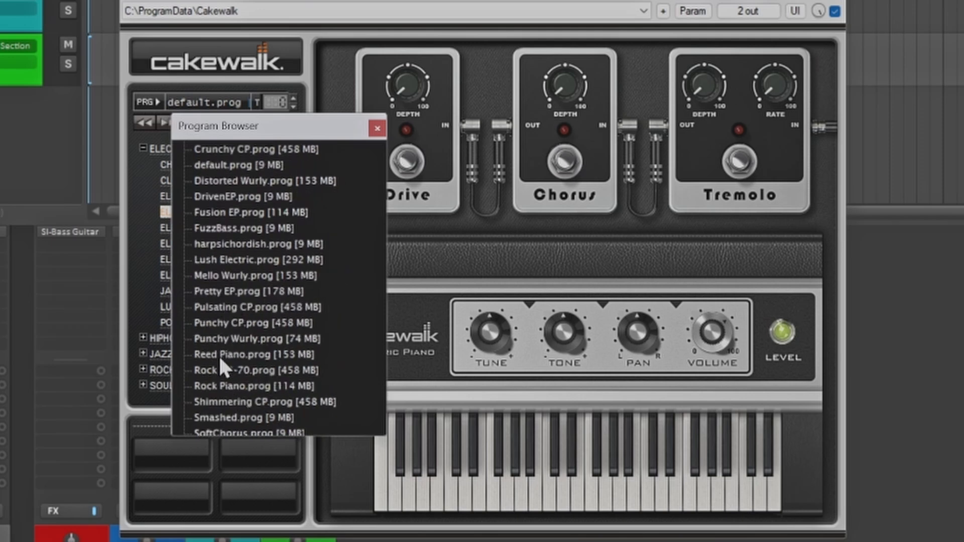
scroll(220, 358, down, 2)
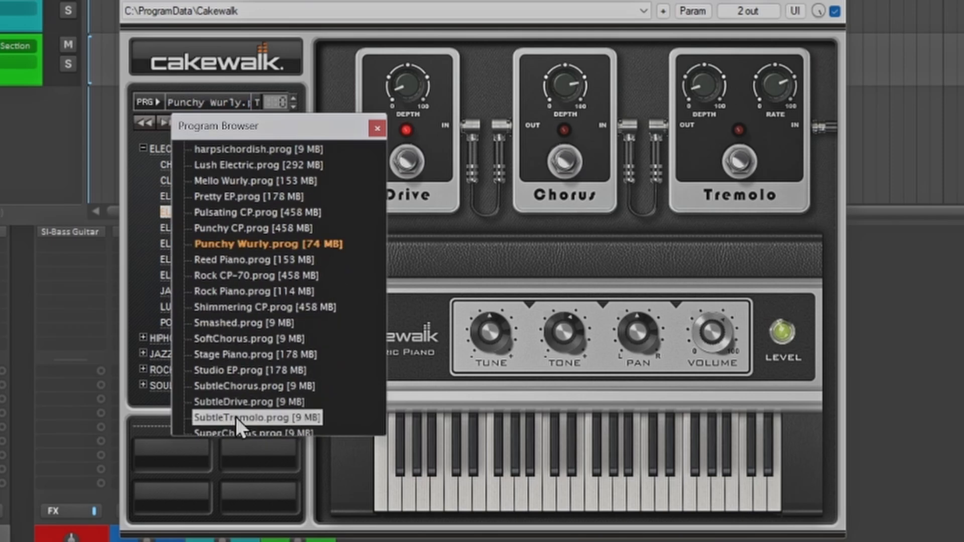
click(236, 417)
mouse_move(523, 486)
mouse_down()
mouse_move(516, 502)
mouse_move(581, 496)
mouse_up()
click(377, 128)
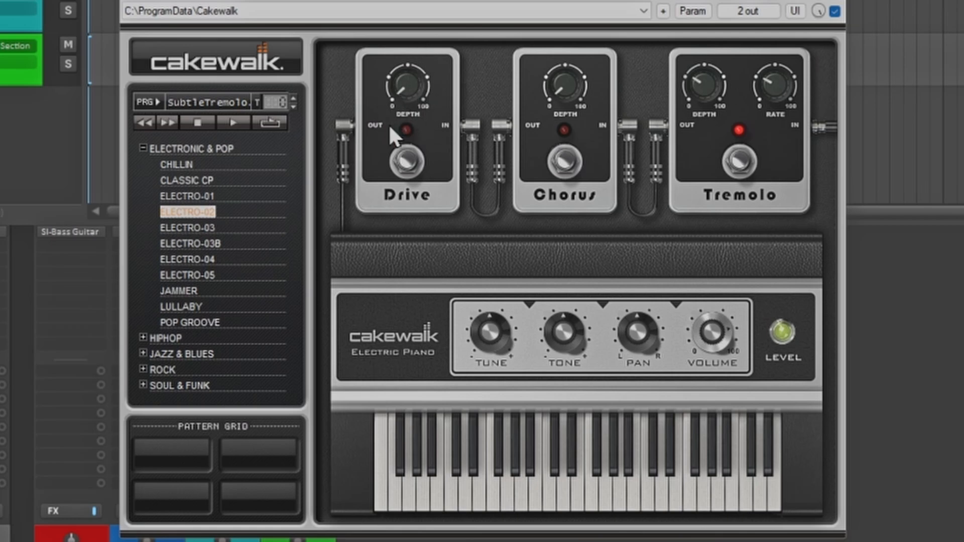
- Try the electric piano's Drive pedal switch and Depth knob, and play several notes to hear the effect
click(409, 162)
click(407, 161)
drag(409, 83, 390, 112)
click(570, 482)
click(530, 477)
click(473, 471)
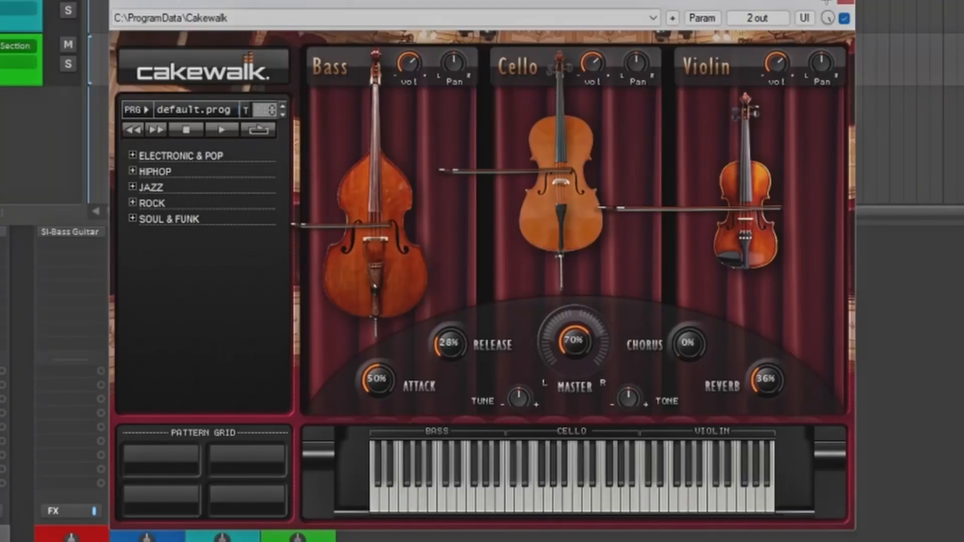
- Audition the SI-String Section's default sound by playing notes across the bass, cello and violin ranges
click(538, 477)
click(603, 499)
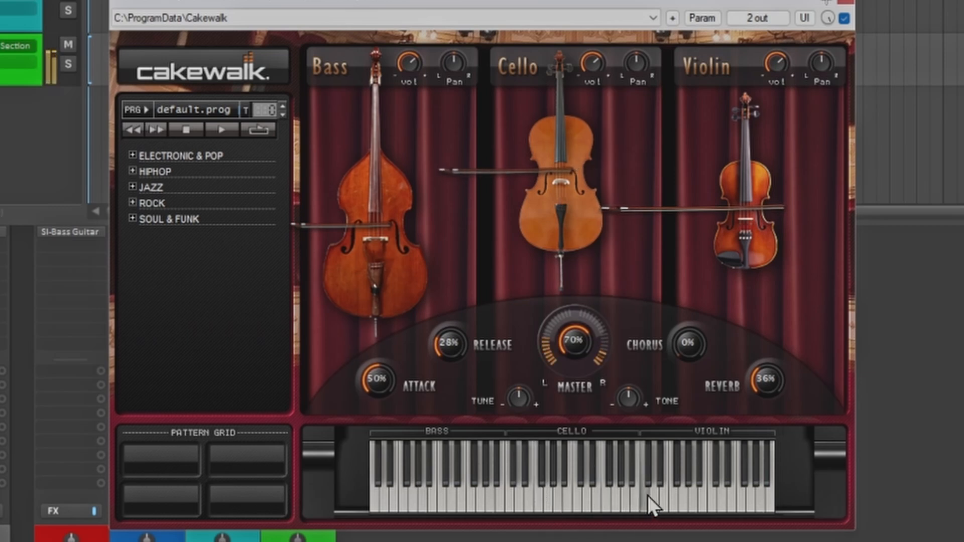
click(667, 496)
drag(684, 496, 451, 501)
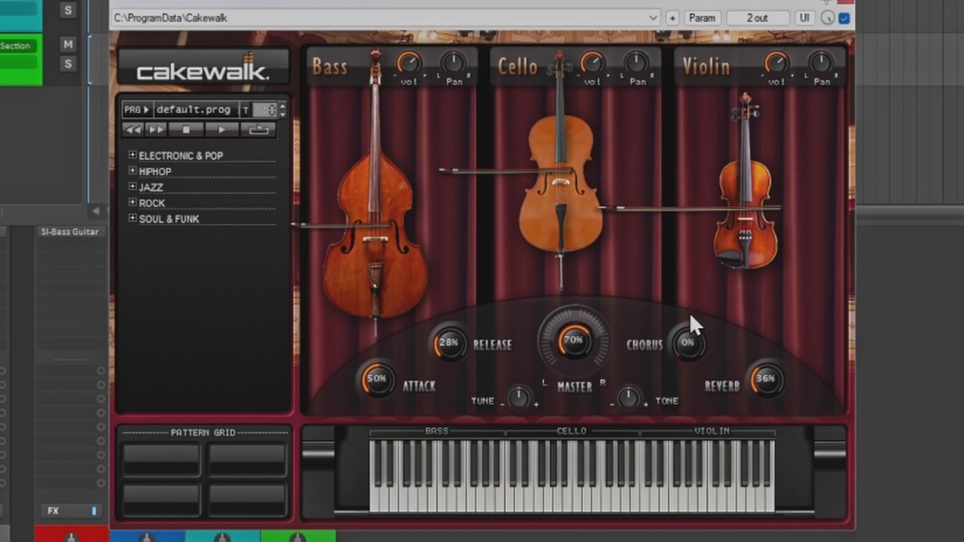
- Try the string section's Chorus knob and play a few notes in the bass and cello ranges
drag(688, 343, 685, 366)
click(432, 486)
click(495, 490)
click(558, 483)
- Preview the string section's MOVIE TIME pattern from the Electronic & Pop category, and stop its playback
click(132, 155)
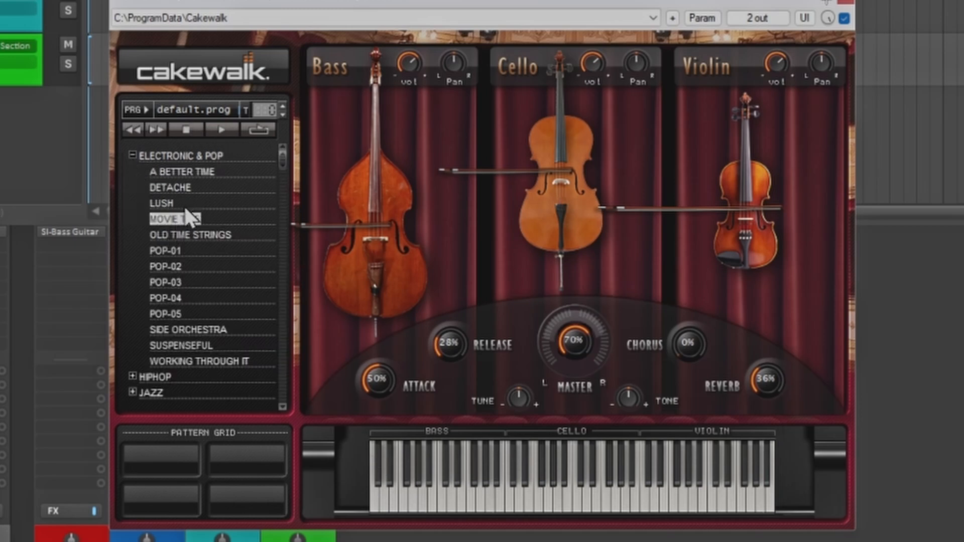
click(171, 220)
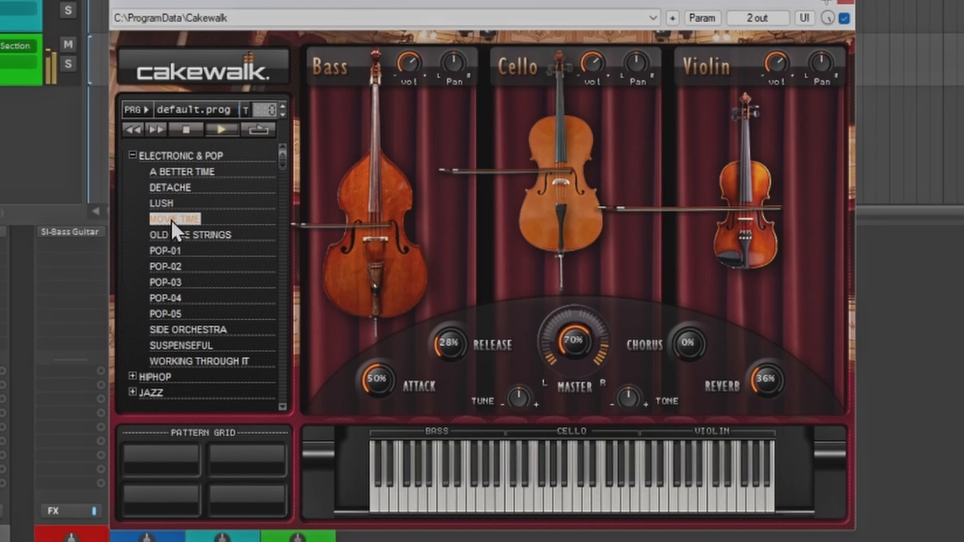
click(188, 127)
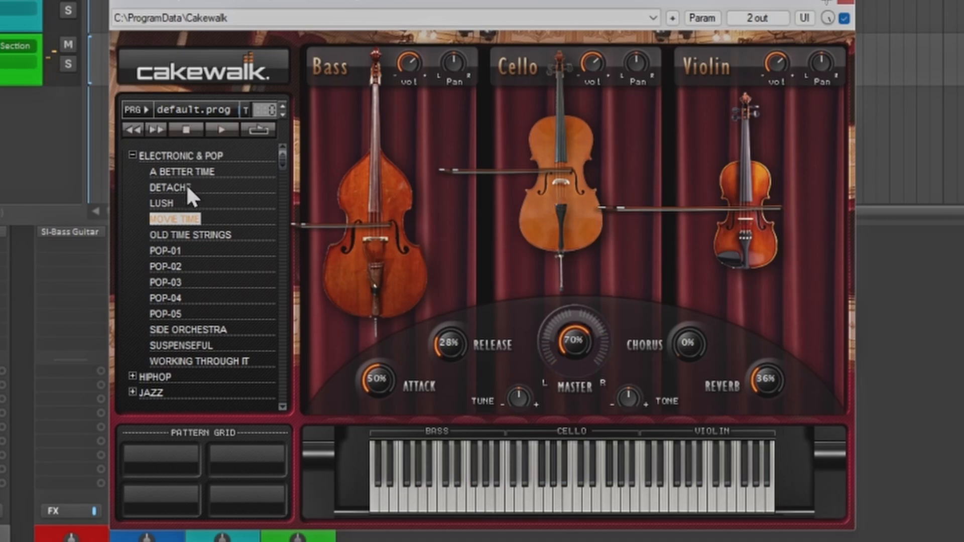
- Place the MOVIE TIME pattern at the start of the SI-String Section track and play it back in the project
drag(432, 6, 540, 121)
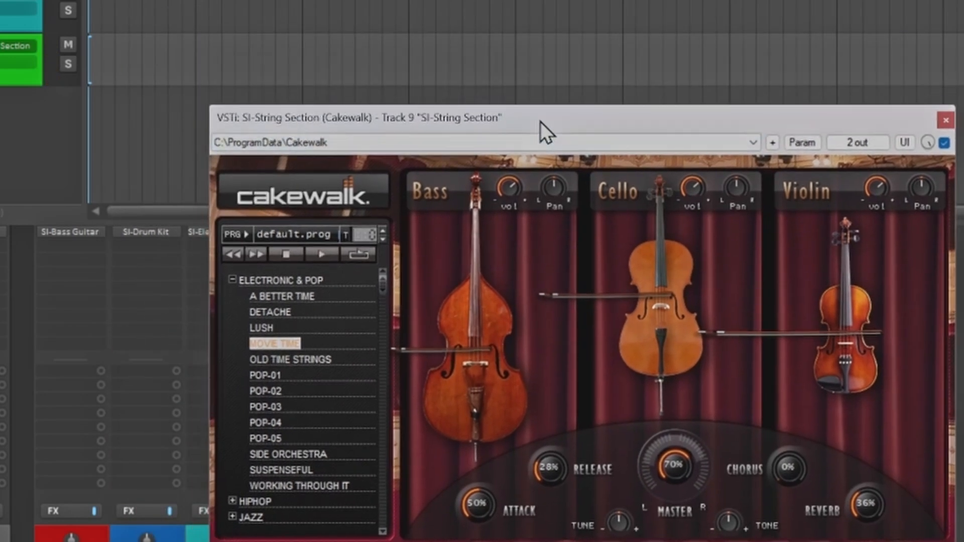
drag(273, 348, 94, 72)
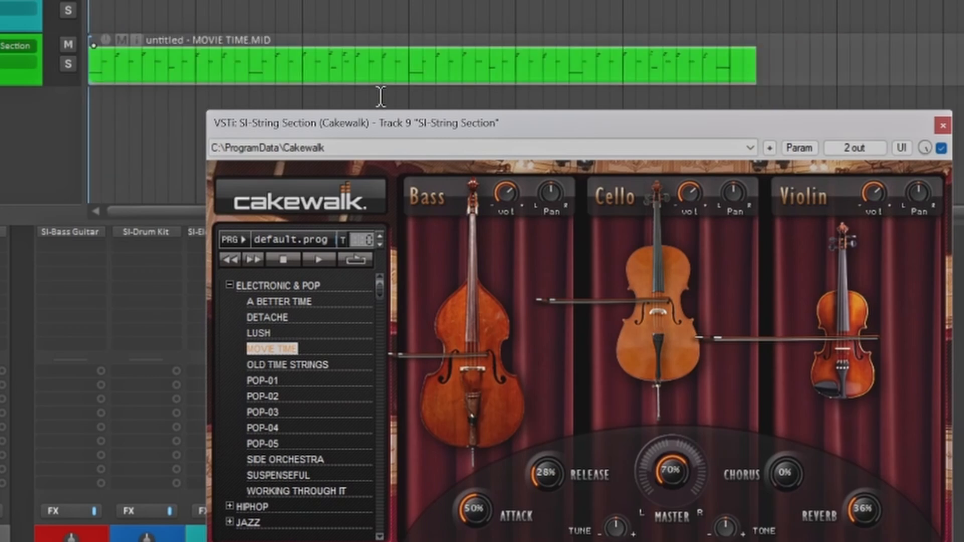
key(space)
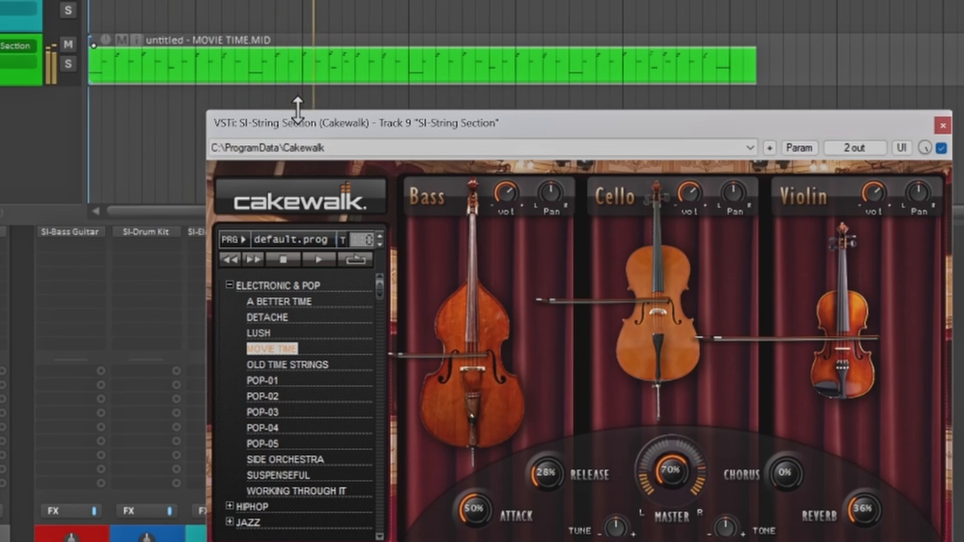
key(space)
- Delete the MOVIE TIME item from the SI-String Section track and move the instrument window back up
click(188, 62)
click(187, 62)
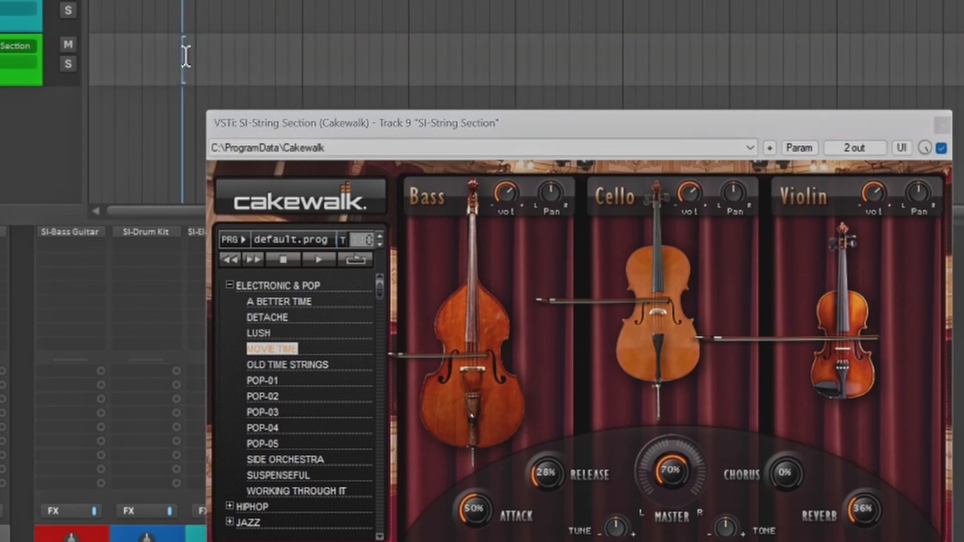
drag(442, 126, 334, 11)
- Browse the string section's programs and load Symphony.prog
click(177, 113)
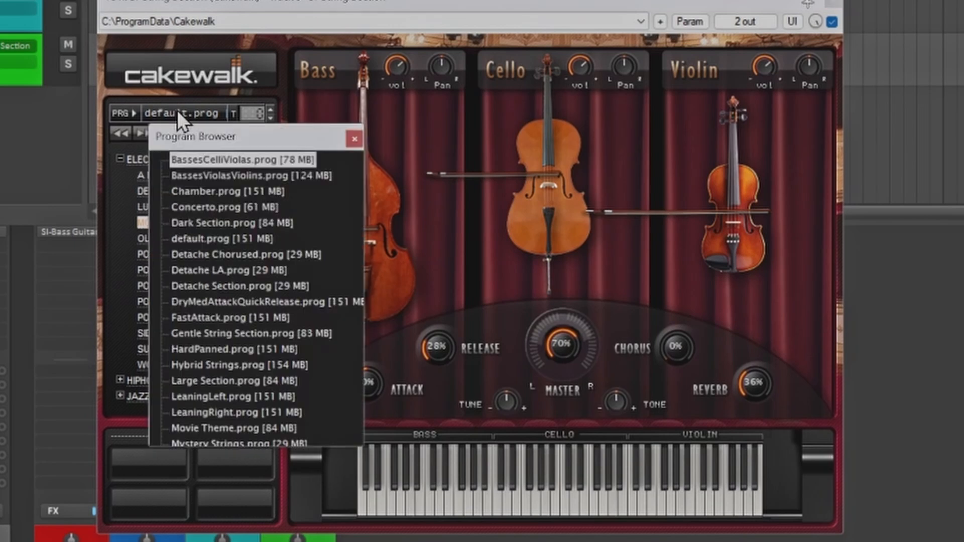
scroll(249, 207, down, 6)
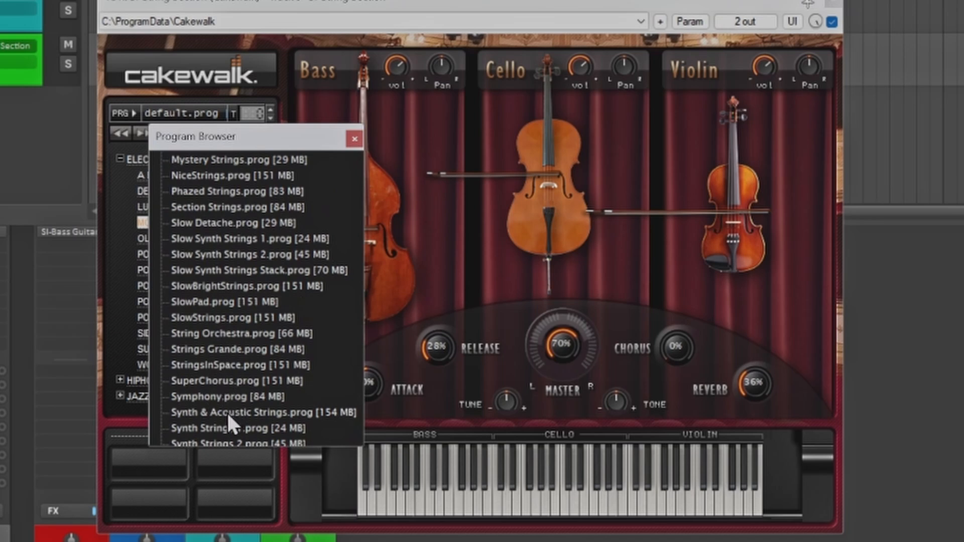
click(210, 398)
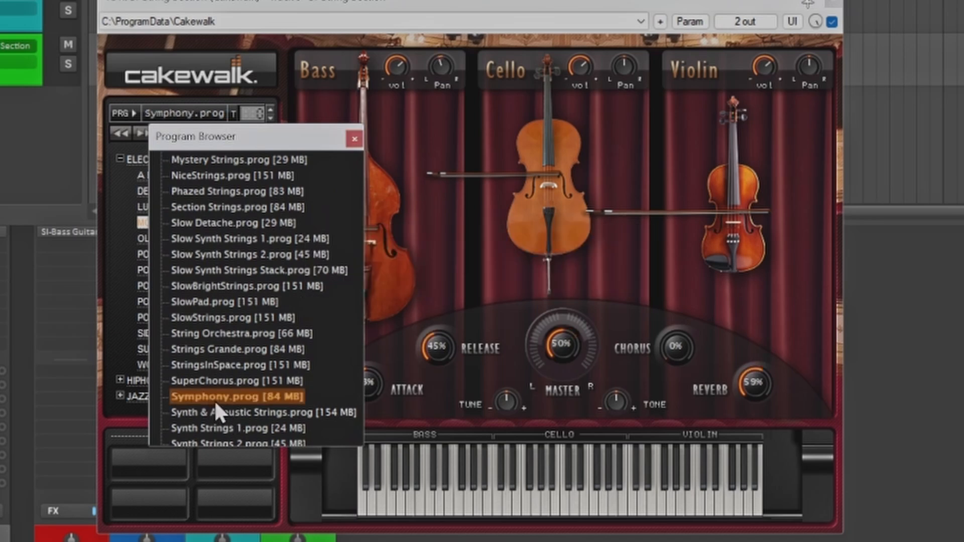
- Audition the Symphony program by playing several low and high notes on the string section's keyboard
click(521, 508)
click(468, 505)
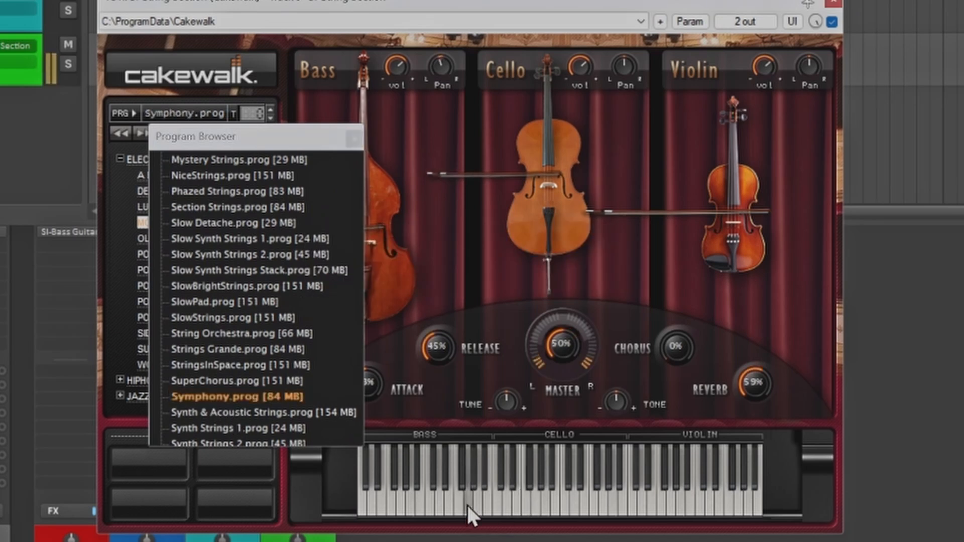
click(425, 503)
click(408, 504)
click(582, 502)
click(625, 502)
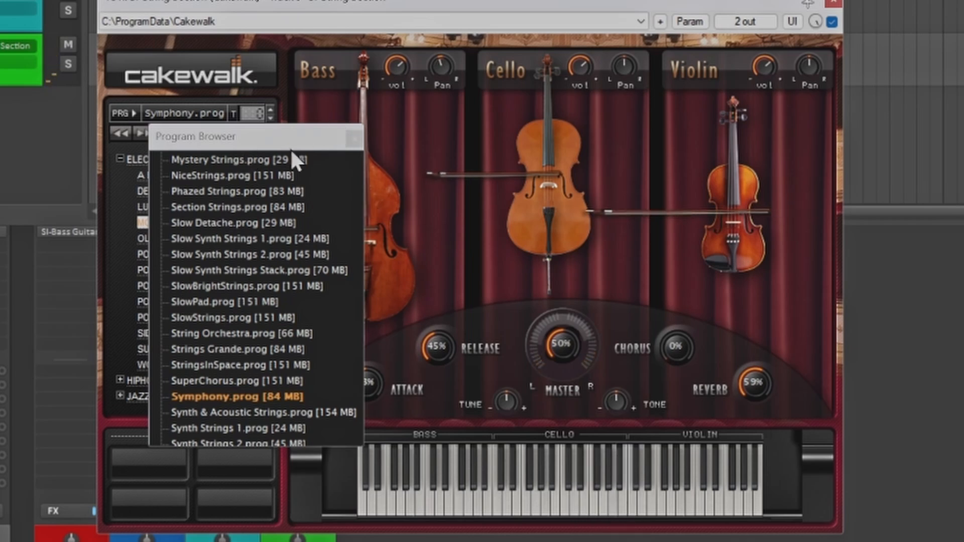
- Look back through the string programs, and close the program browser and the SI-String Section window
scroll(237, 253, up, 6)
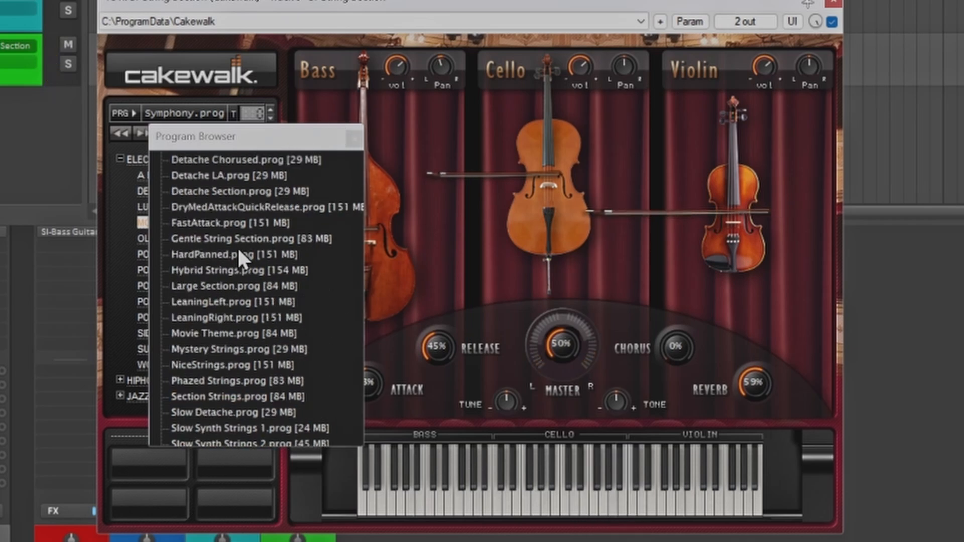
click(354, 139)
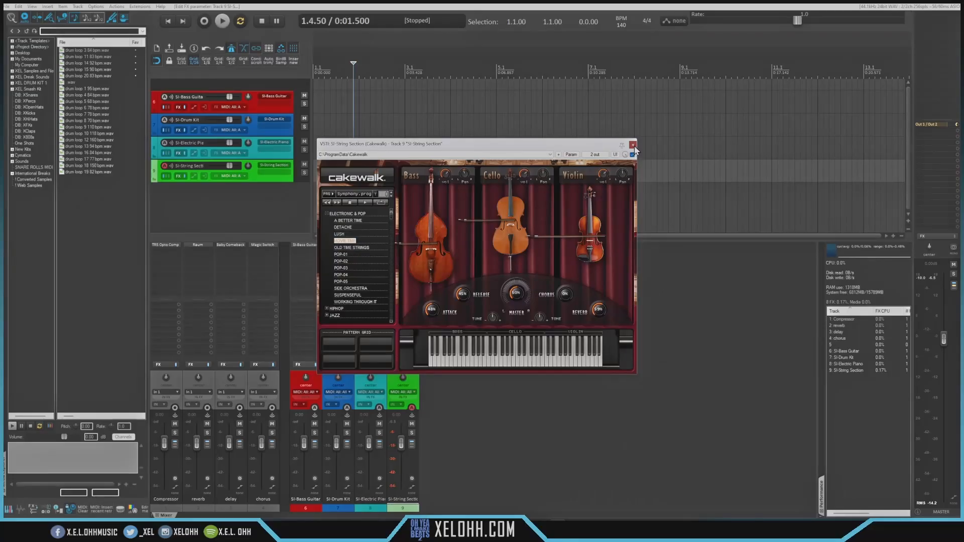
click(832, 3)
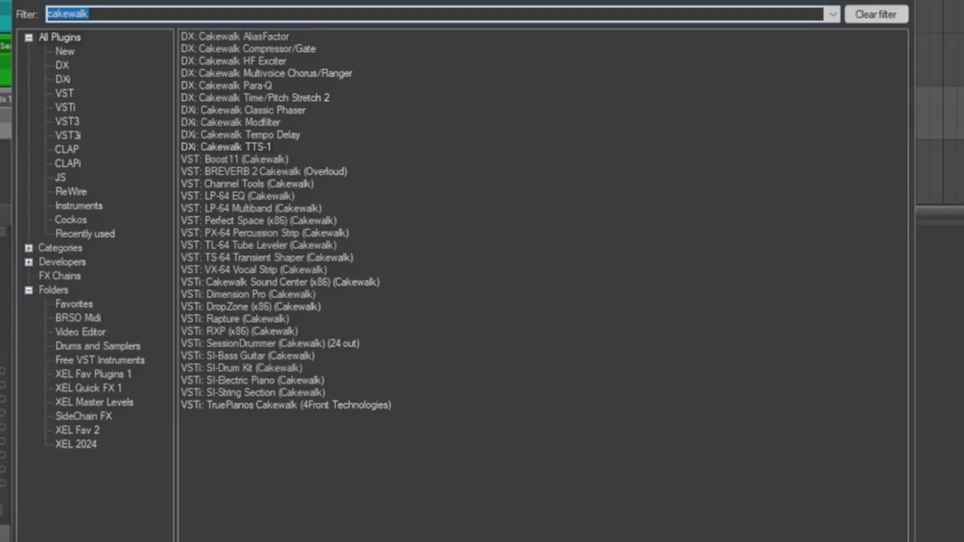
- Add the DXi Cakewalk TTS-1 on a new track and preview channel 1's Piano 1 sound
key(Return)
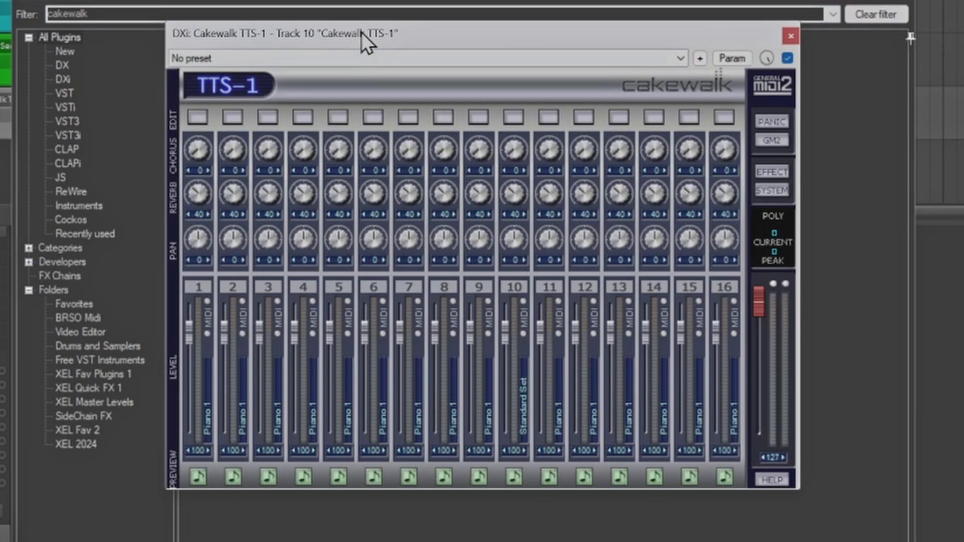
mouse_move(361, 32)
mouse_down()
mouse_move(375, 74)
mouse_move(399, 40)
mouse_move(378, 24)
mouse_up()
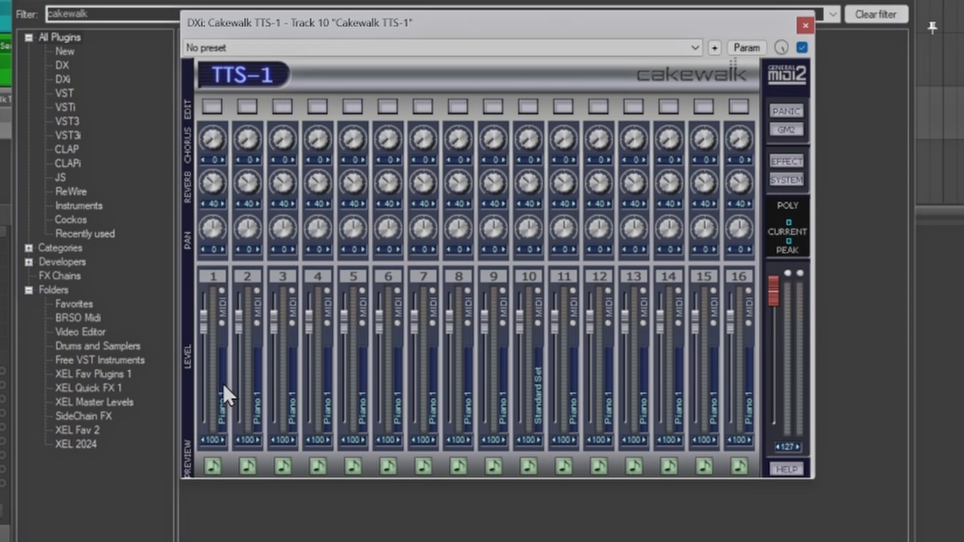
click(211, 466)
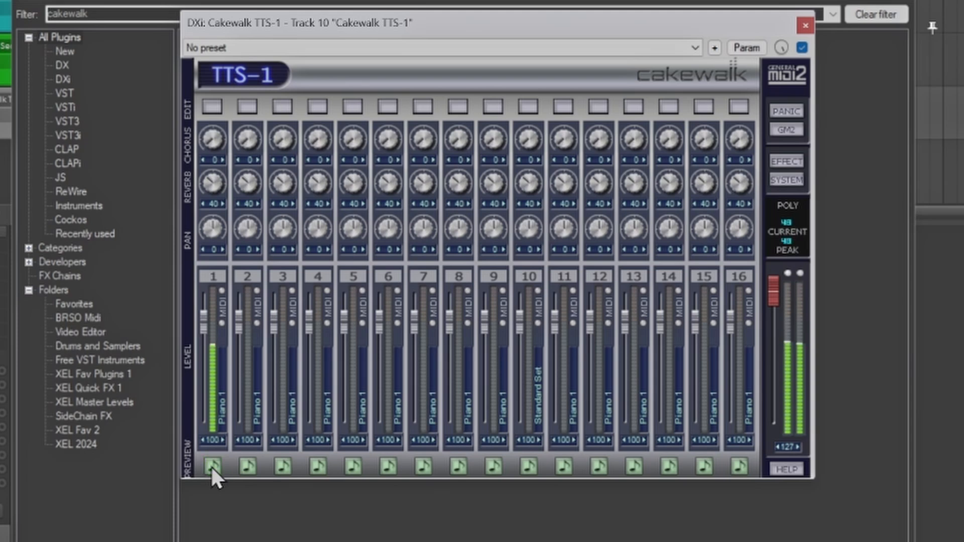
click(210, 465)
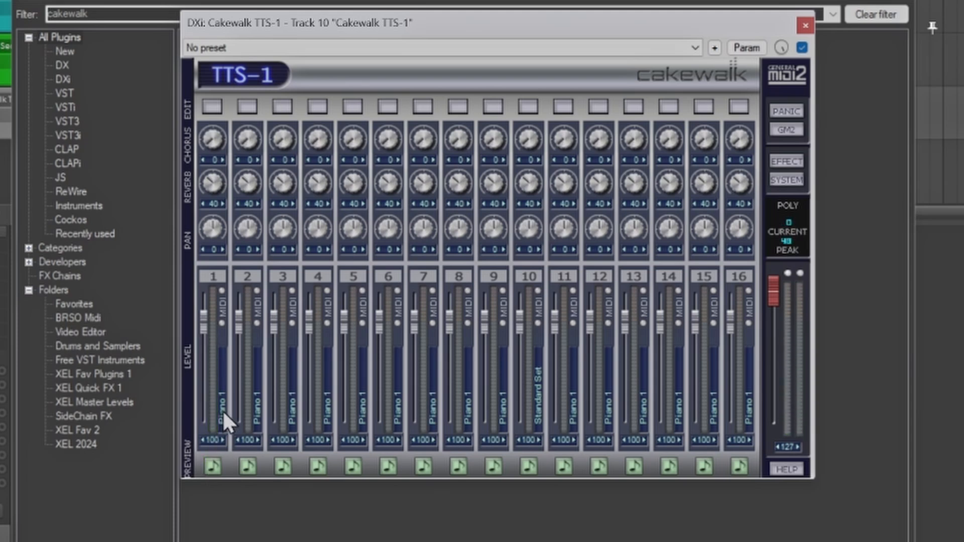
- Assign the 062 000 Brass 1 preset to TTS-1 channel 1 and preview it, closing the instrument window when done
right_click(223, 413)
mouse_move(298, 420)
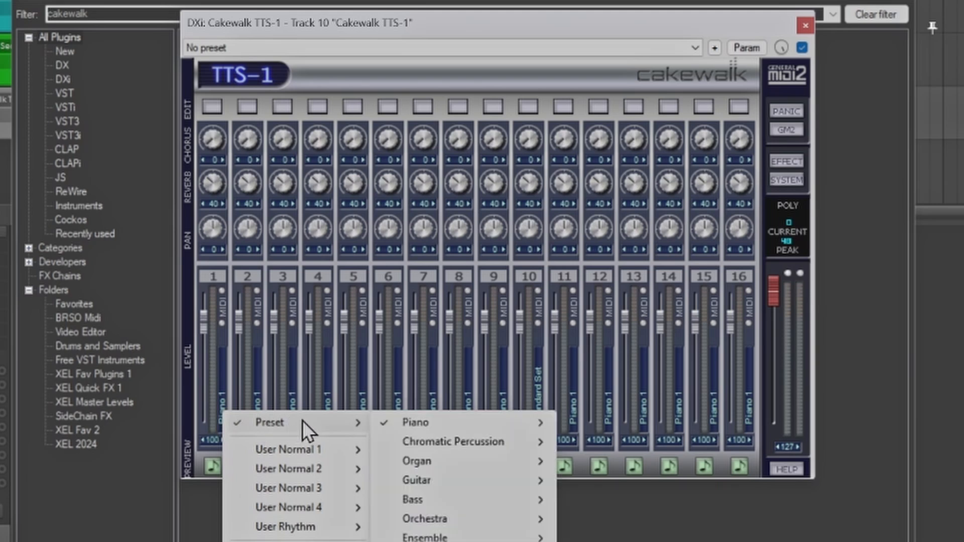
mouse_move(296, 464)
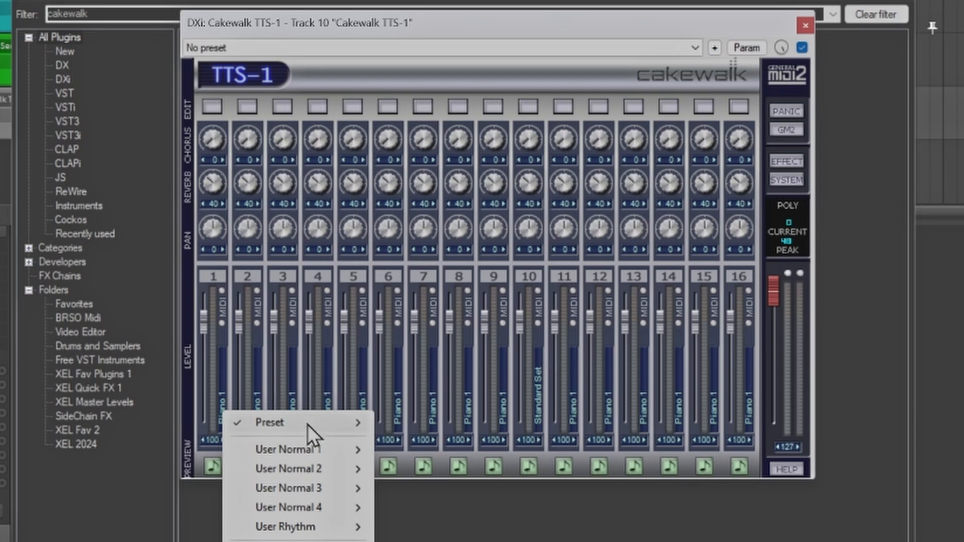
mouse_move(343, 423)
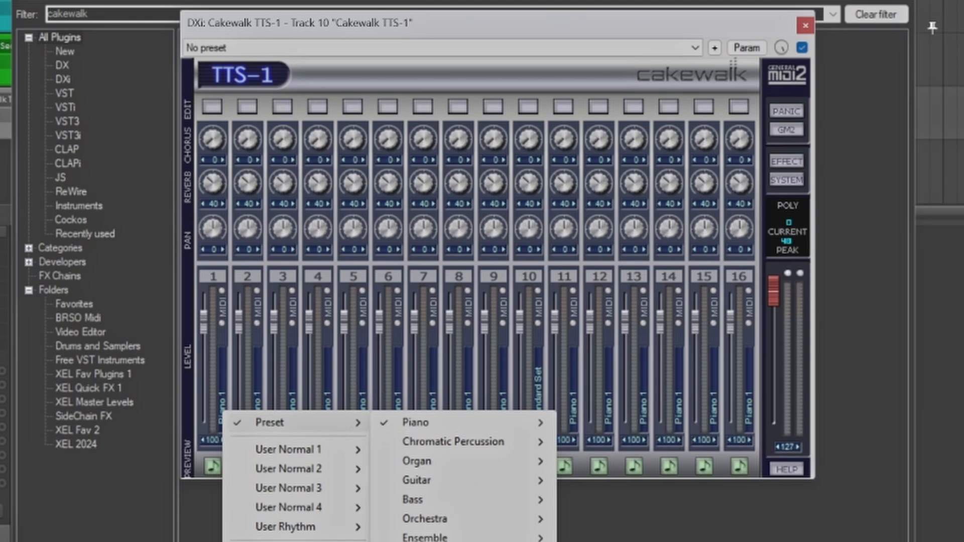
mouse_move(422, 541)
mouse_move(489, 539)
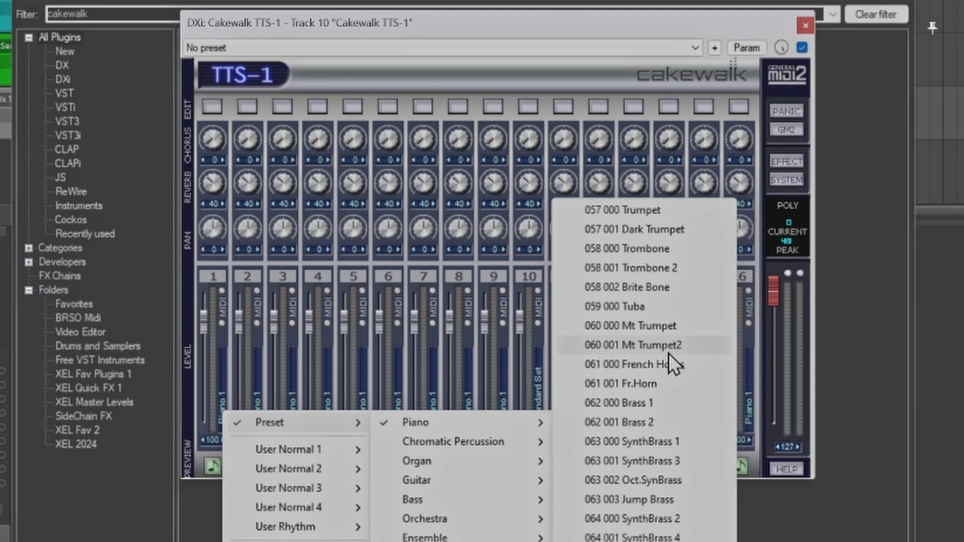
click(637, 403)
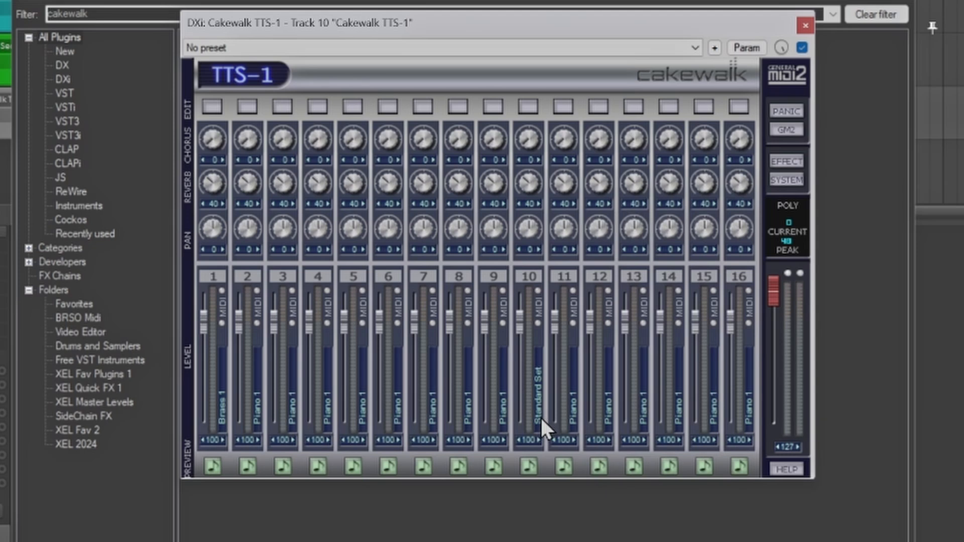
click(210, 468)
click(805, 23)
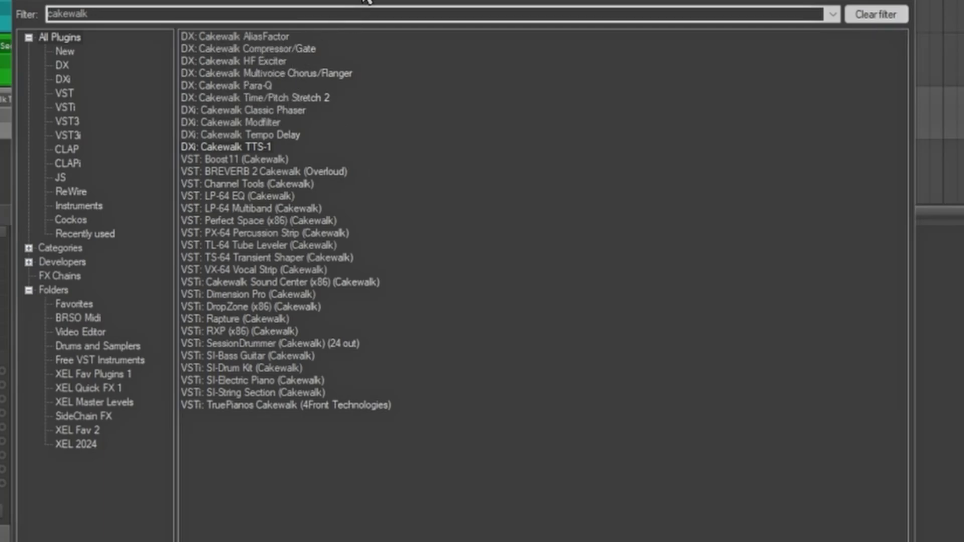
- Add the VX-64 Vocal Strip effect to the Cakewalk TTS-1 track from the plugin list filtered by cakewalk
drag(363, 0, 445, 0)
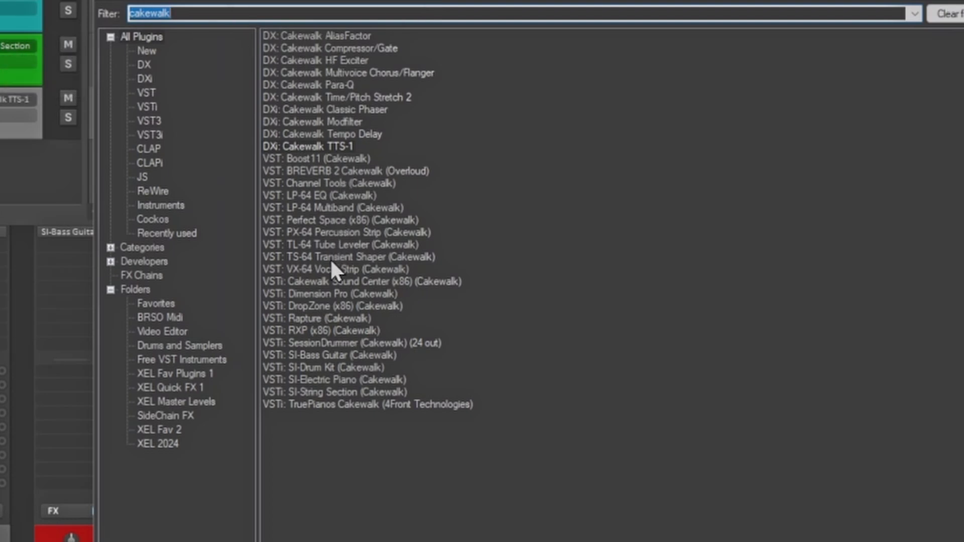
click(316, 267)
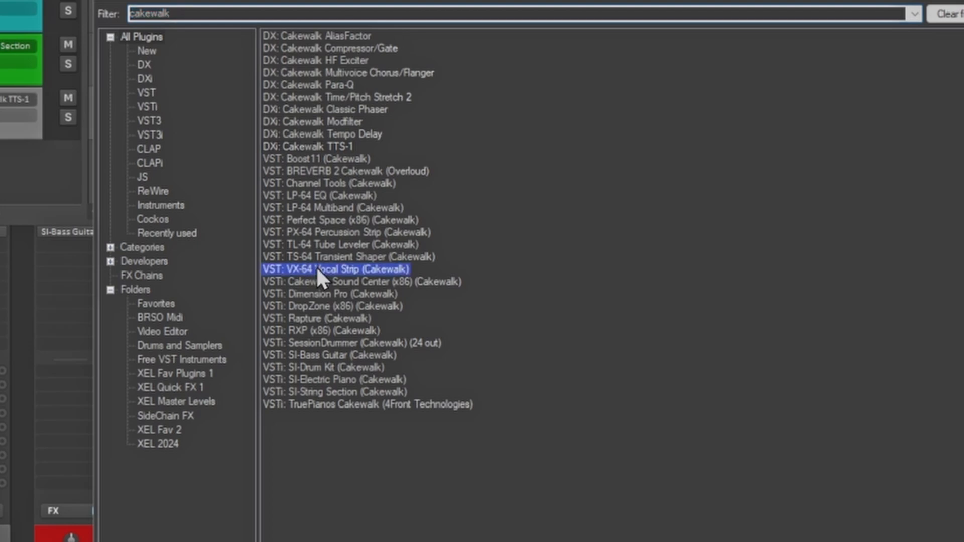
drag(338, 270, 4, 128)
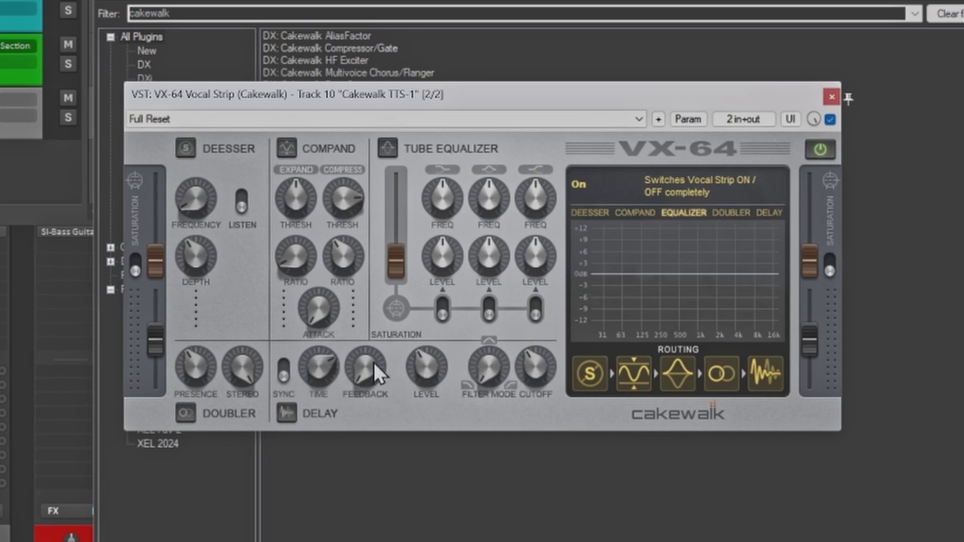
- Toggle the VX-64 delay's tempo sync on and back off, and try to move the delay module in the routing chain
click(285, 369)
click(283, 371)
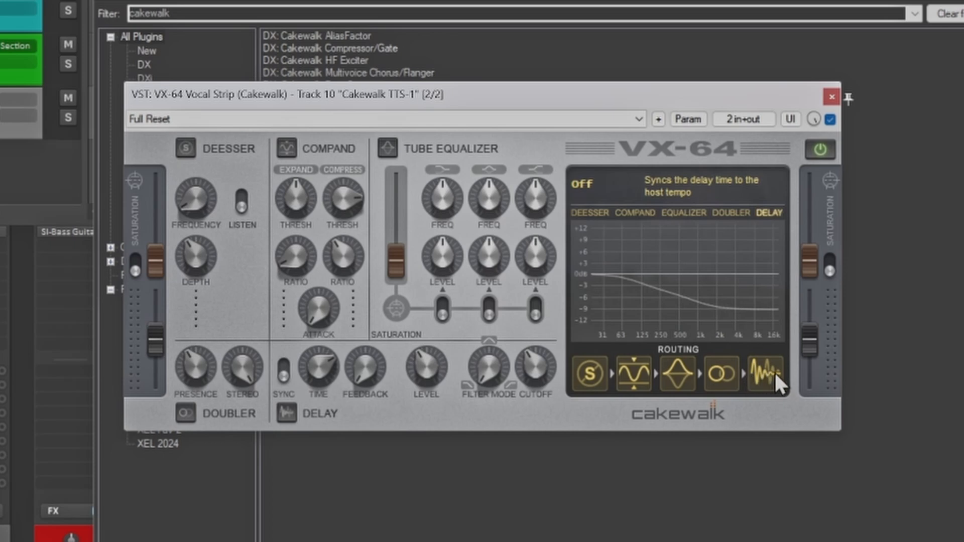
mouse_move(775, 372)
mouse_down()
mouse_move(596, 380)
mouse_move(765, 373)
mouse_up()
- Look through the VX-64 Vocal Strip presets from Full Reset to Whisper without choosing one, and close the effect window
click(191, 120)
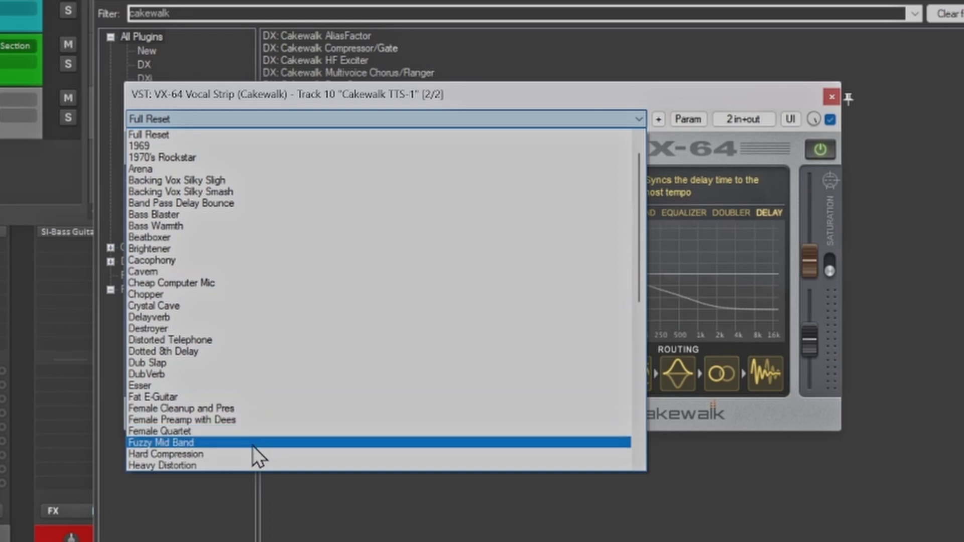
scroll(282, 327, down, 7)
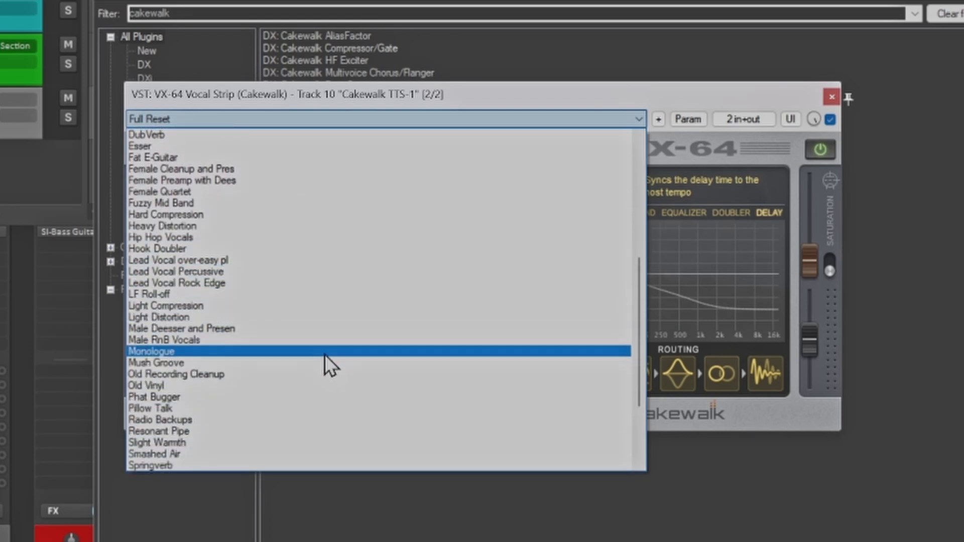
scroll(343, 339, down, 2)
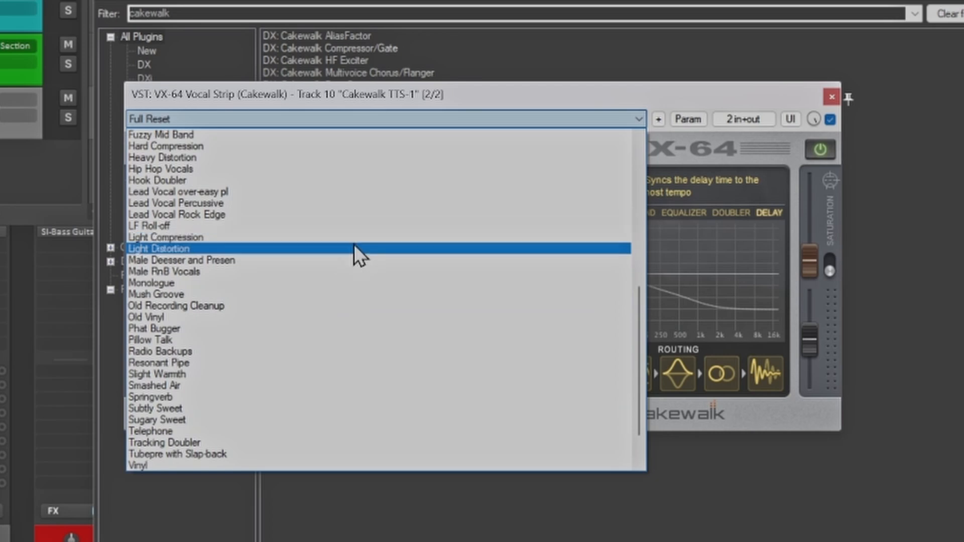
scroll(353, 278, down, 2)
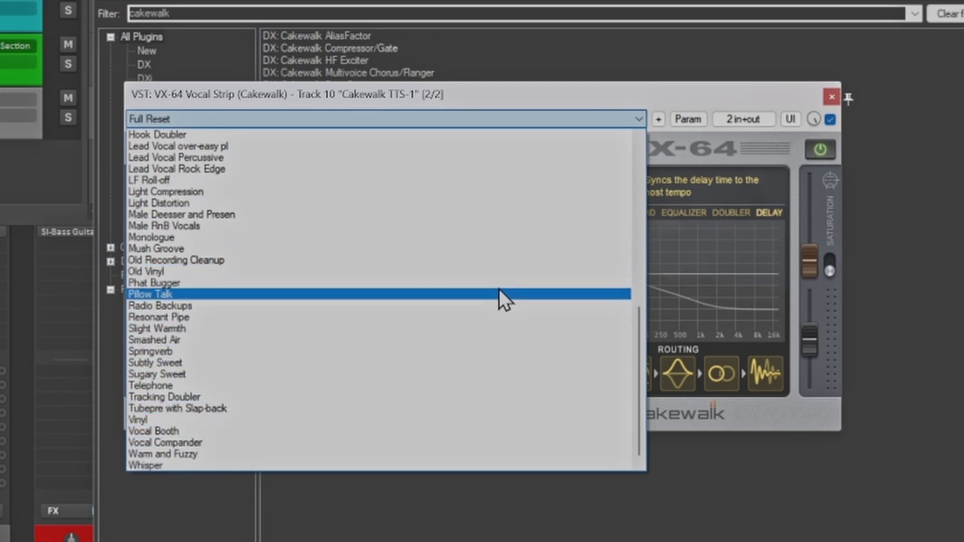
click(635, 95)
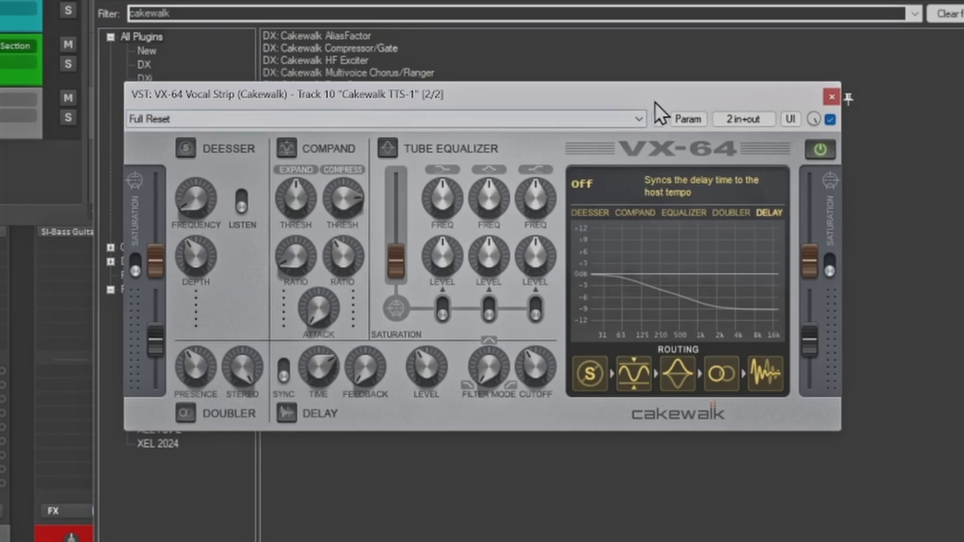
click(831, 97)
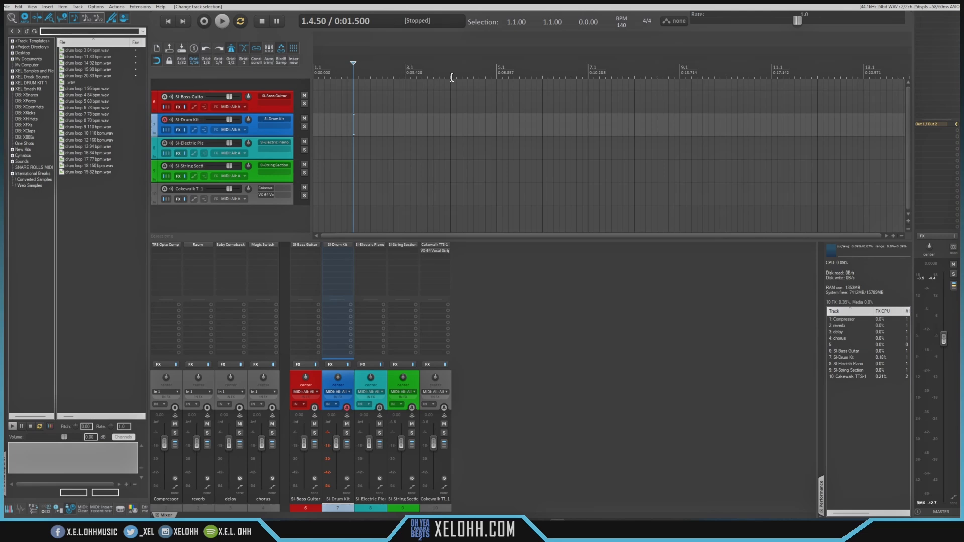
- Set the time selection from 1.1.00 to 5.1.00 and insert a new MIDI item there on the SI-Drum Kit track
drag(495, 74, 315, 75)
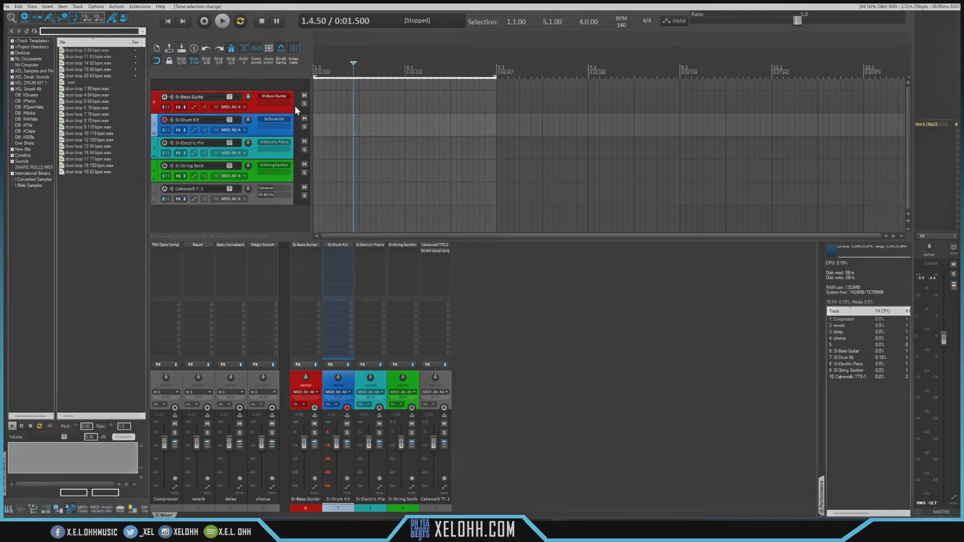
click(292, 61)
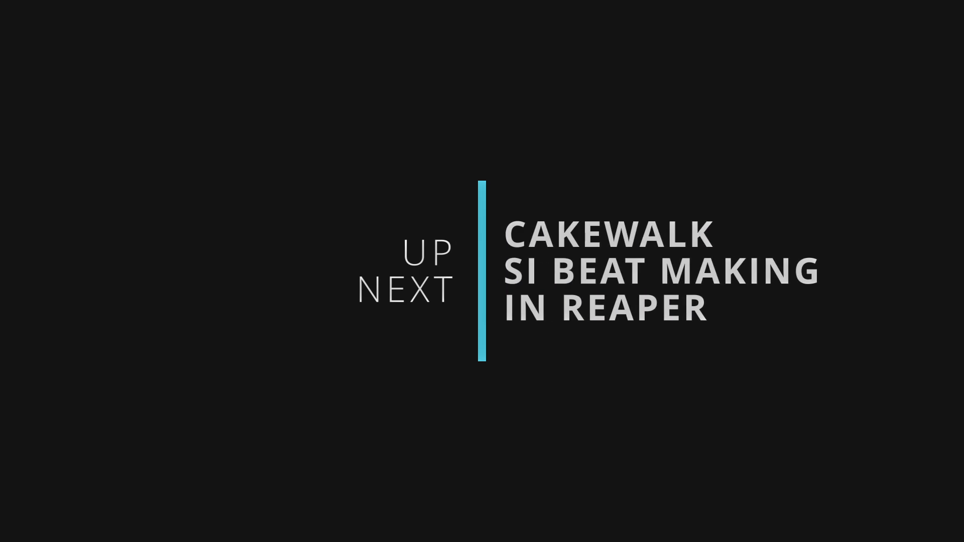
- Randomize the velocities of the two-measure F#2 note row with MVelocity and duplicate the row to fill measures 3 and 4
mouse_move(202, 399)
mouse_down()
mouse_move(434, 393)
mouse_move(194, 381)
mouse_up()
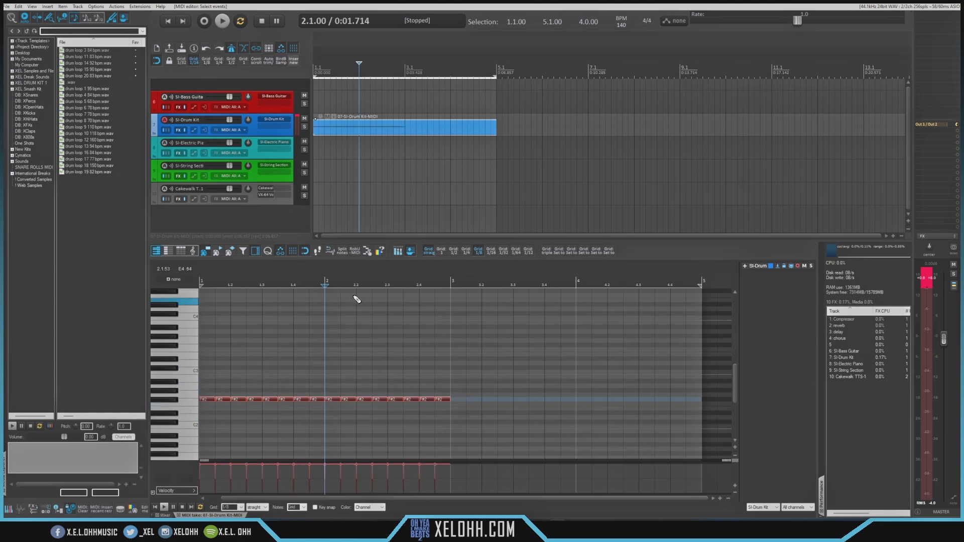
click(380, 251)
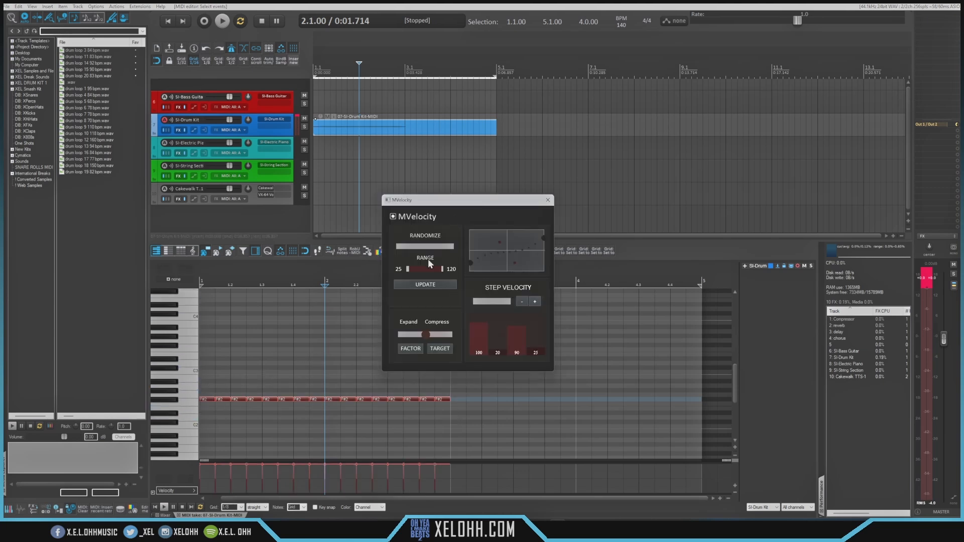
drag(397, 250, 431, 257)
click(547, 201)
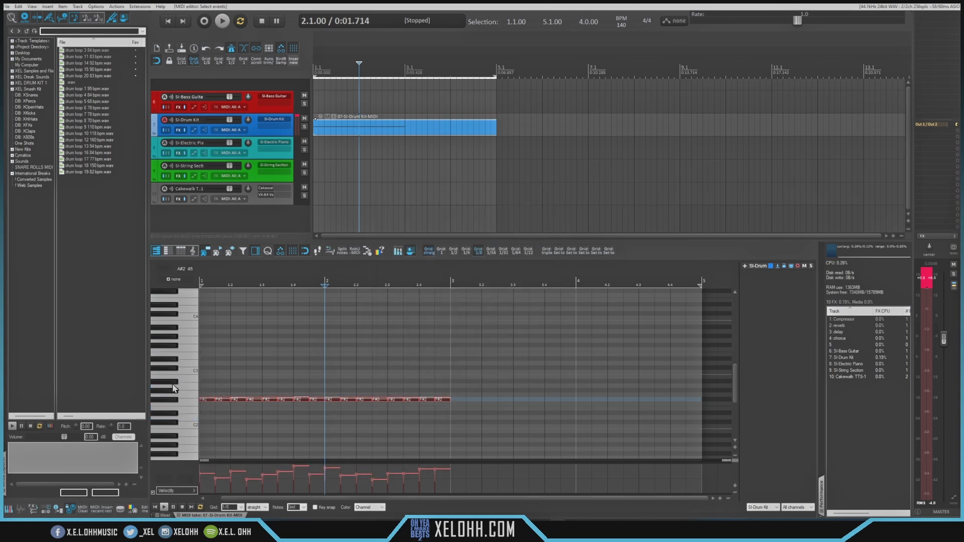
key(ctrl+d)
- Add C2 notes on beat 1 and halfway through beat 2 of measure 1, briefly playing back the pattern after each
double_click(203, 426)
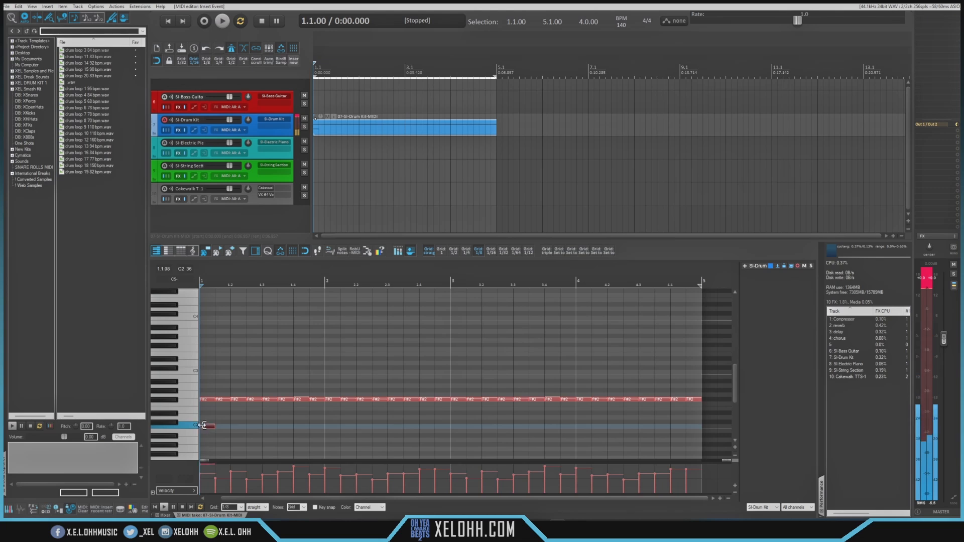
key(space)
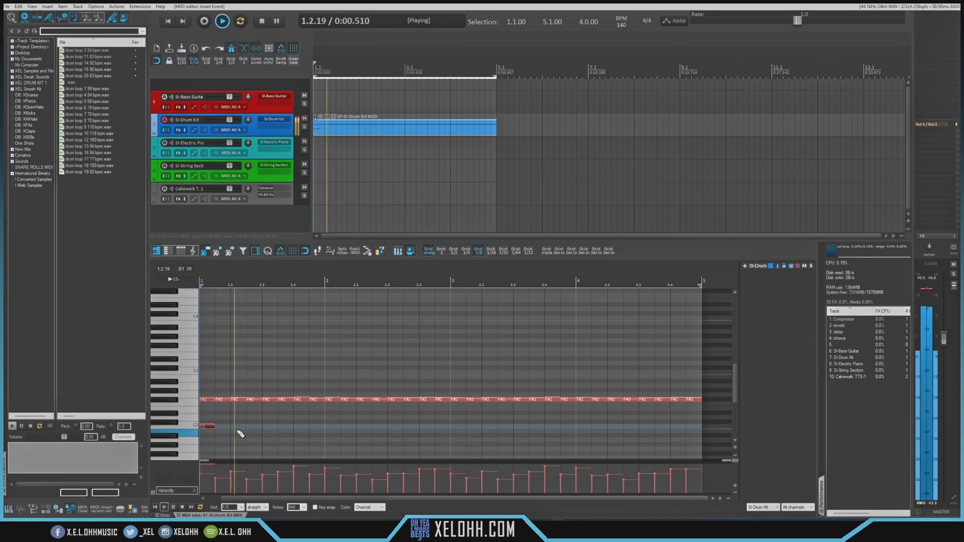
key(space)
double_click(253, 426)
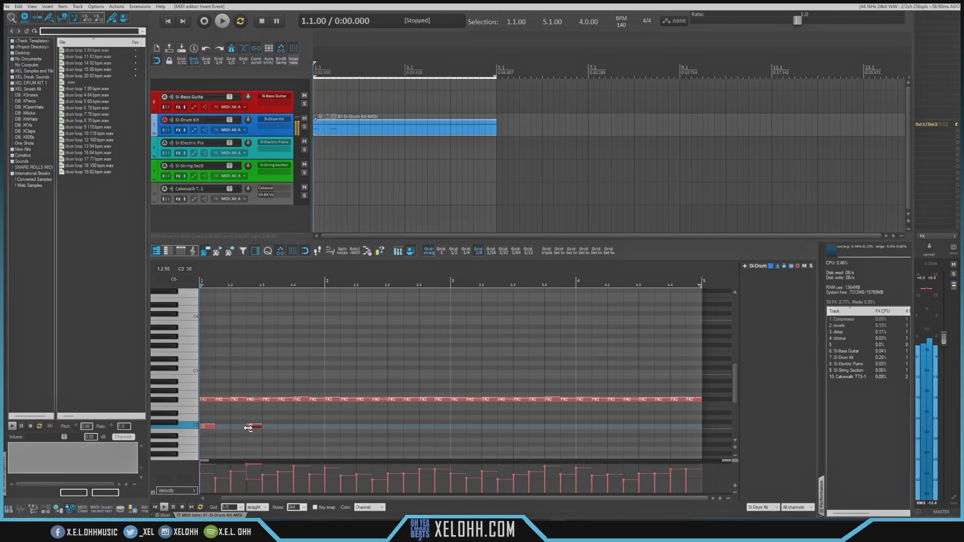
key(space)
key(space)
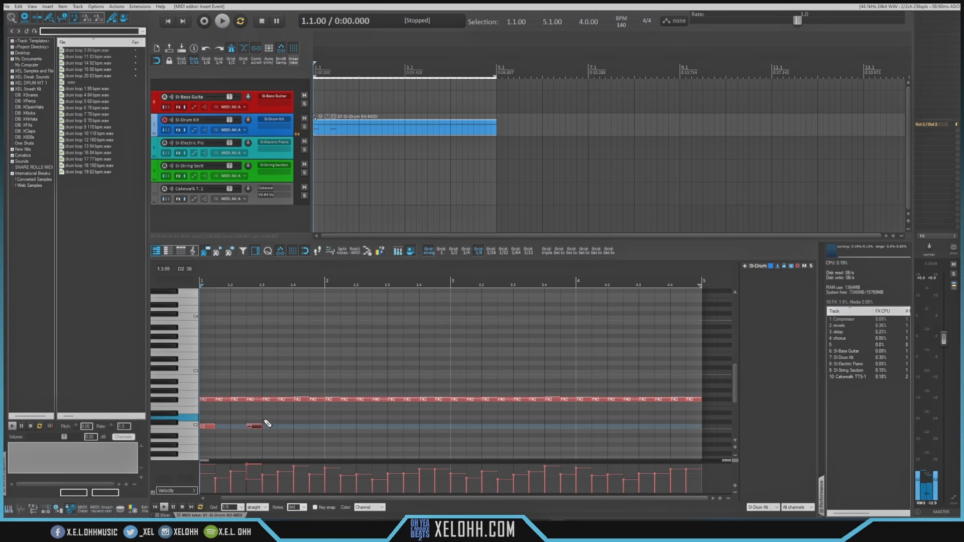
- Place a C#2 note on beat 3 of measure 1 and repeat it on beat 3 of measures 2, 3 and 4
click(265, 418)
click(265, 422)
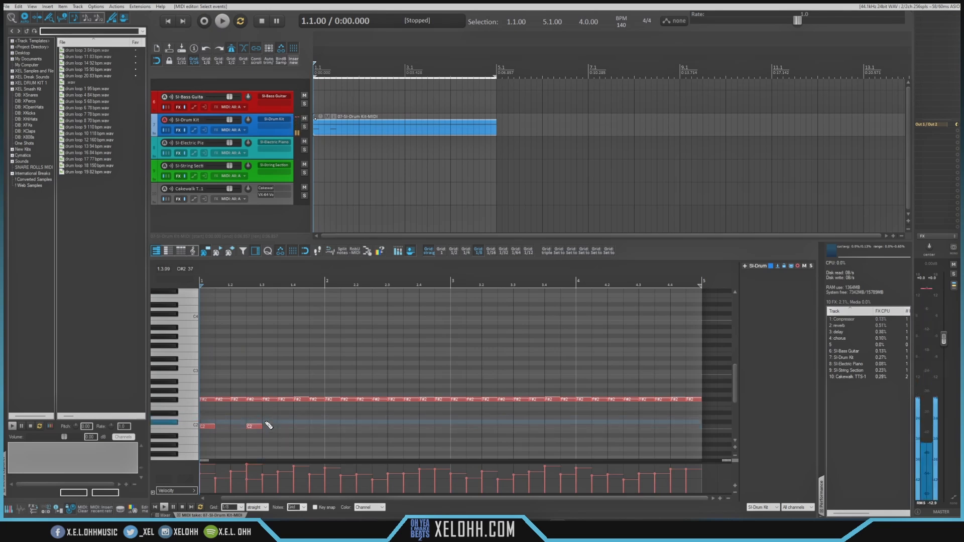
double_click(266, 422)
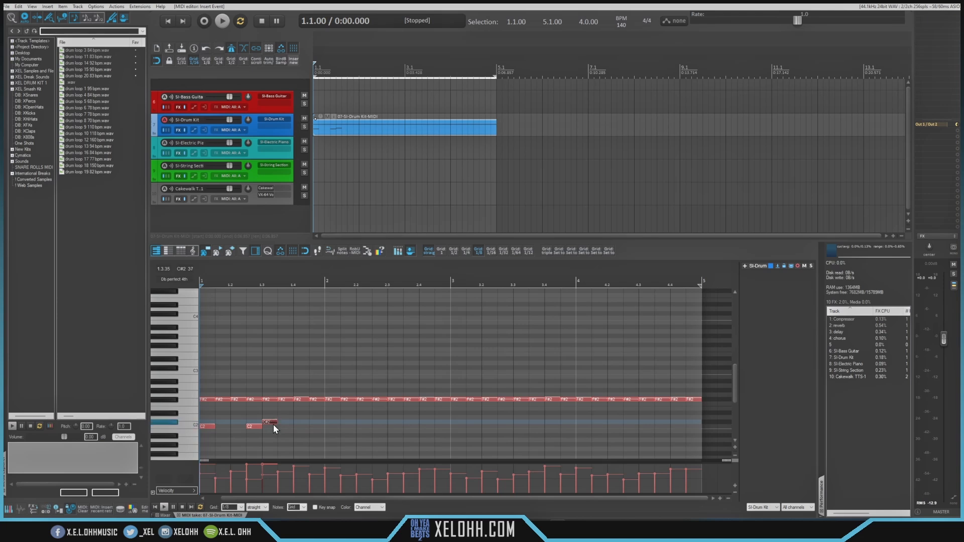
key(ctrl+v)
key(ctrl+v)
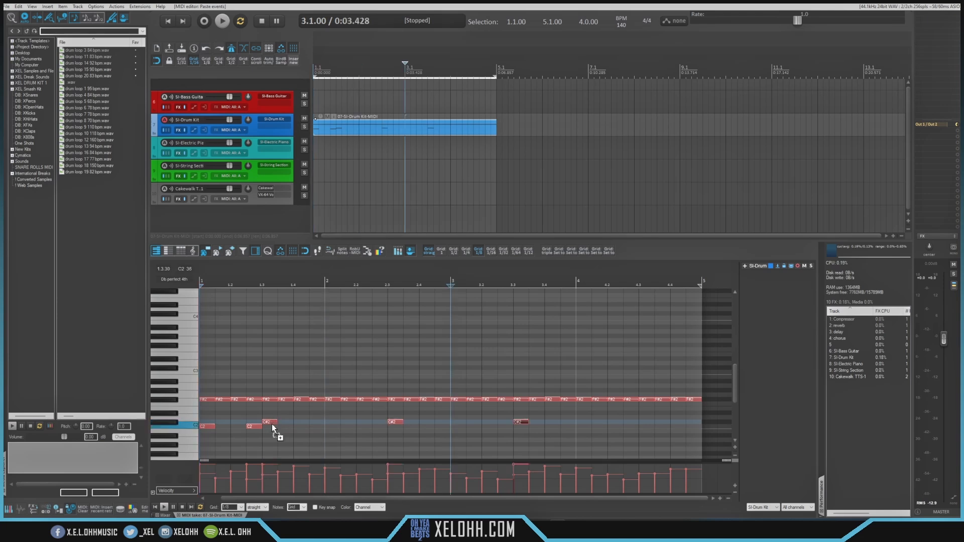
key(ctrl+v)
- Repeat the two-measure C2 pattern in measures 3 and 4, add a C2 note on beat 4 of measure 4, and play the beat
key(Home)
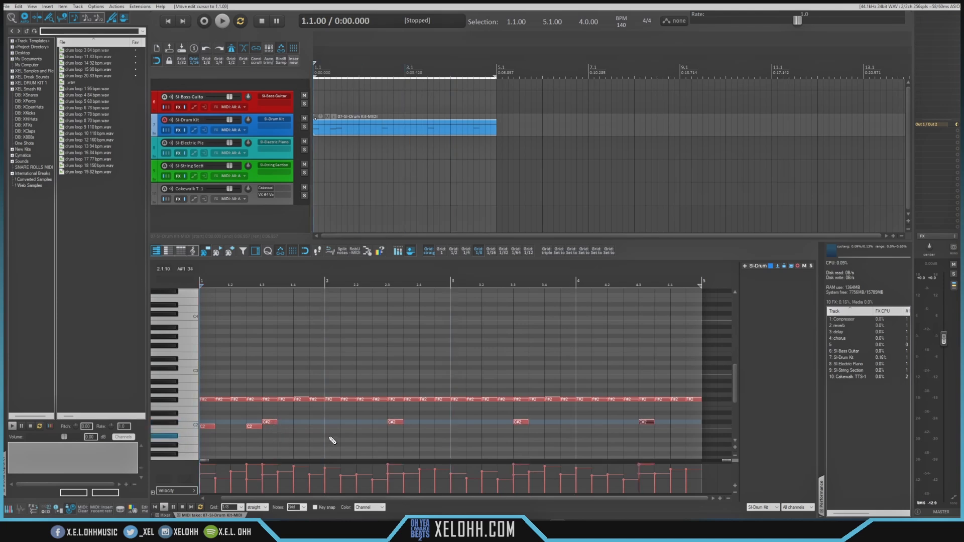
key(ctrl+v)
key(ctrl+v)
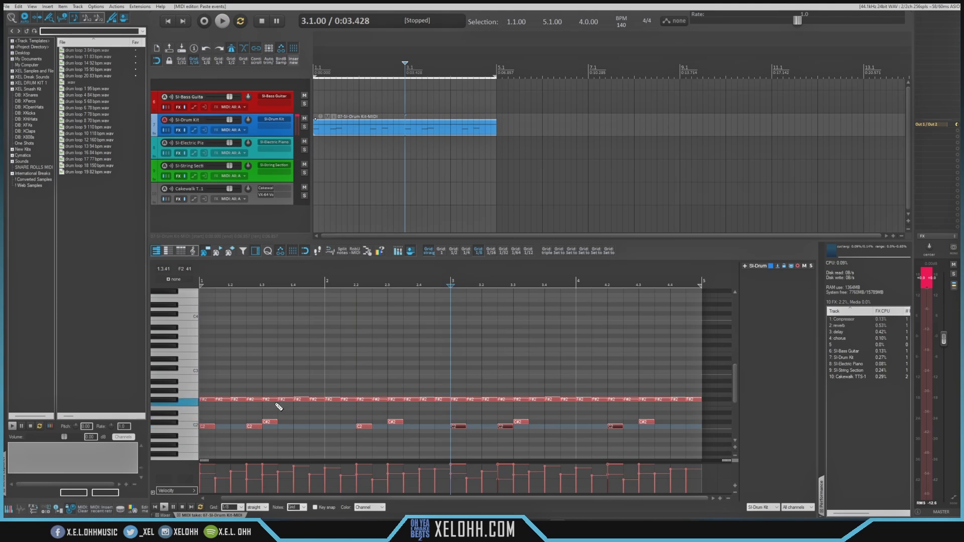
click(673, 427)
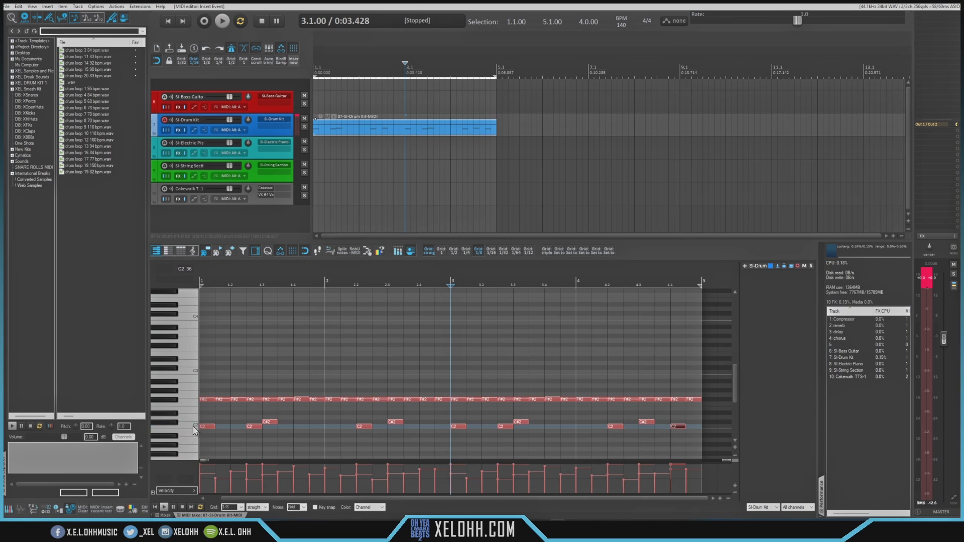
key(Home)
key(space)
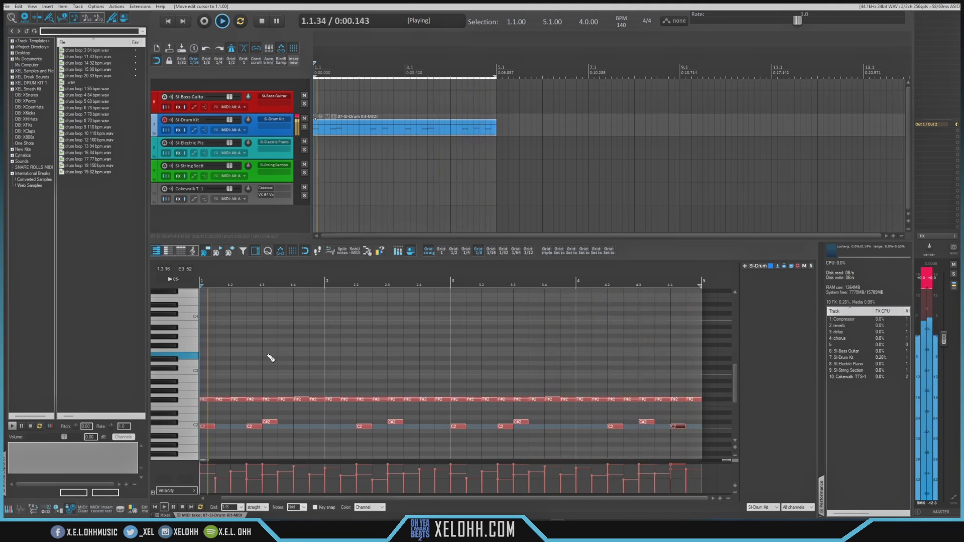
key(space)
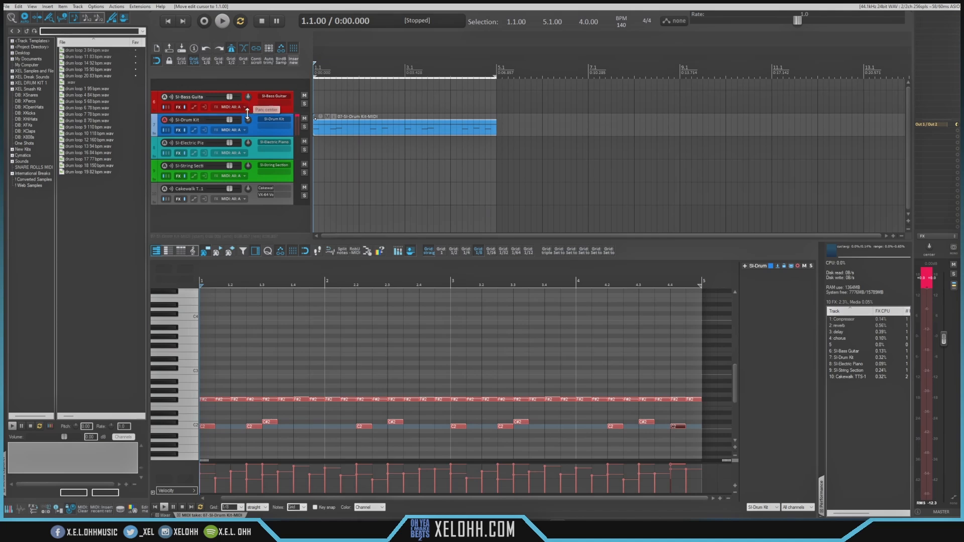
- Add Ripchord with the Jamiroquasi 06 preset as input FX on the SI-Electric Piano track and record a chord part over the drums
click(255, 157)
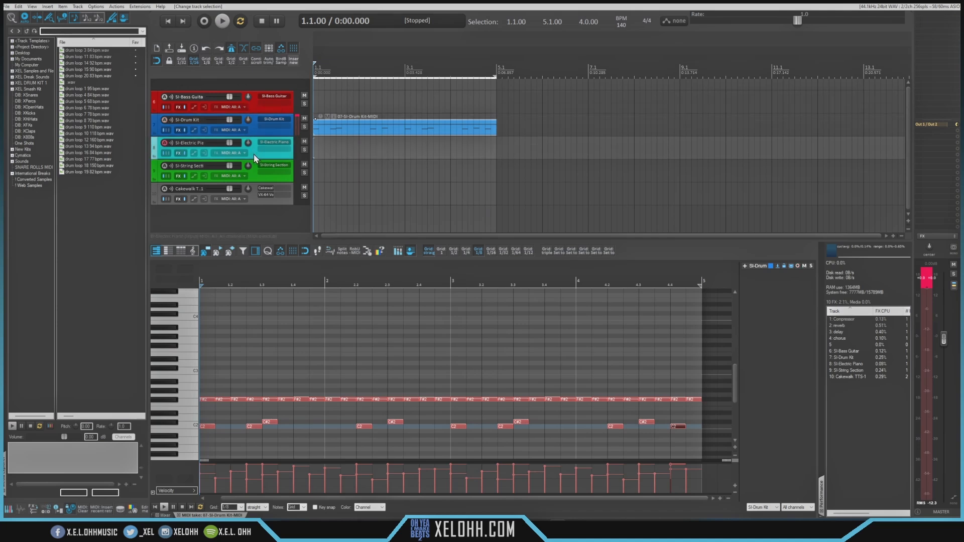
click(204, 154)
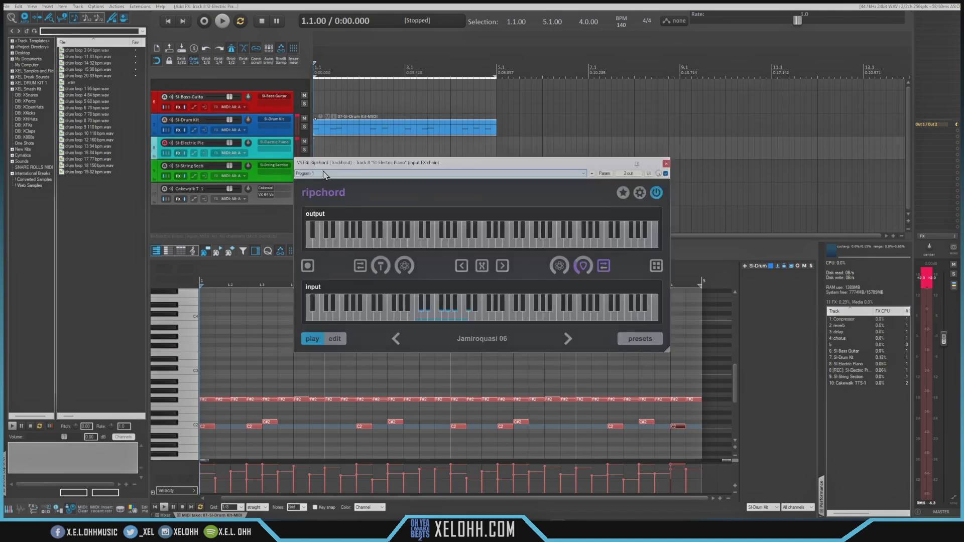
key(ctrl+r)
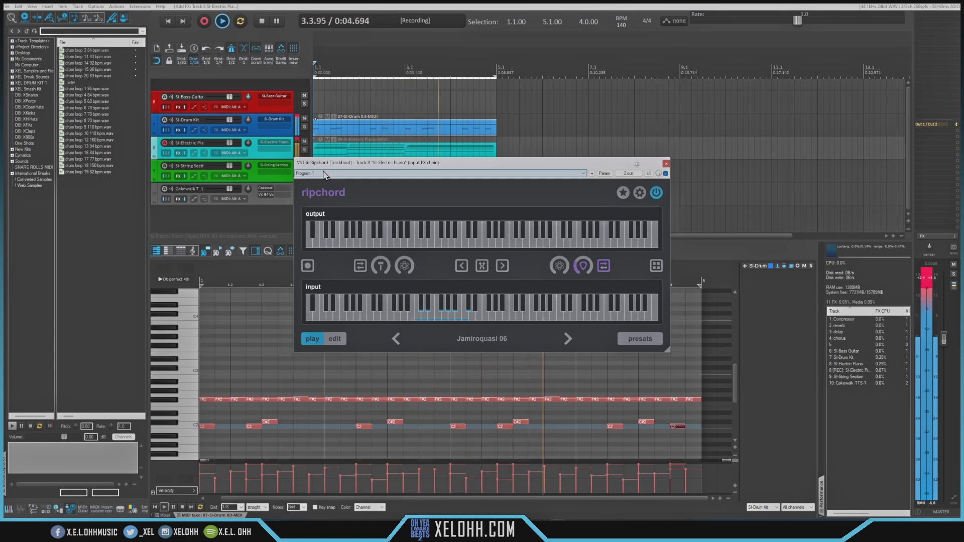
key(space)
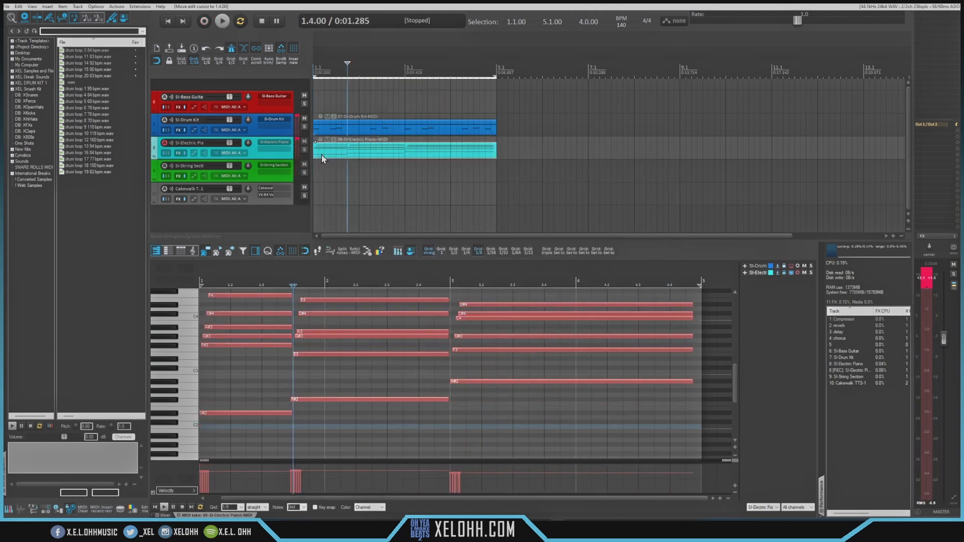
- Copy the electric piano MIDI item to the SI-String Section track and delete the lowest note of each chord in the copy
drag(322, 155, 336, 173)
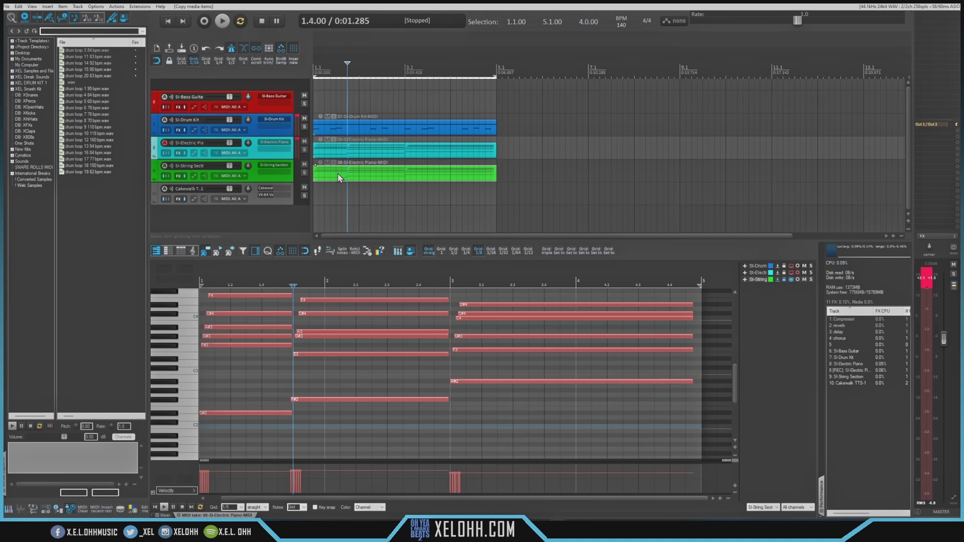
click(339, 178)
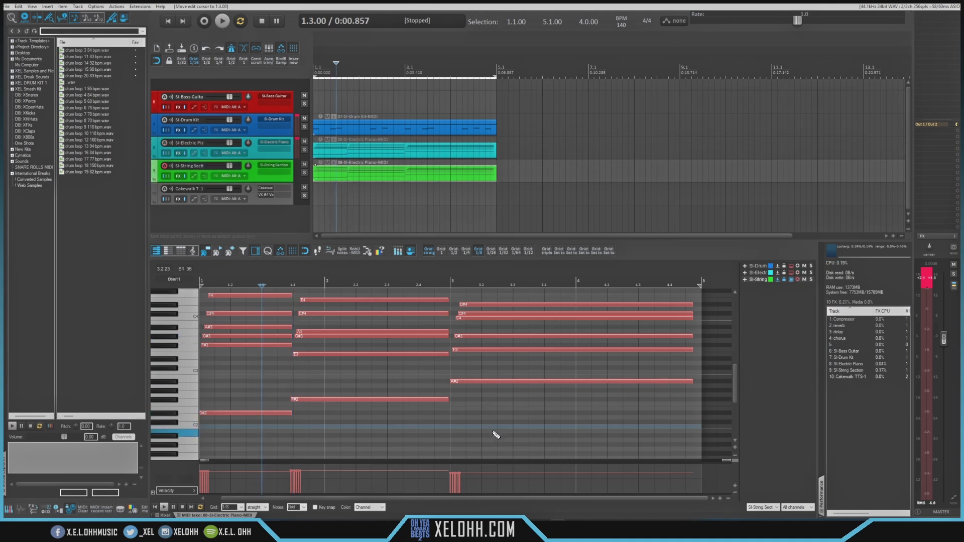
drag(496, 434, 230, 374)
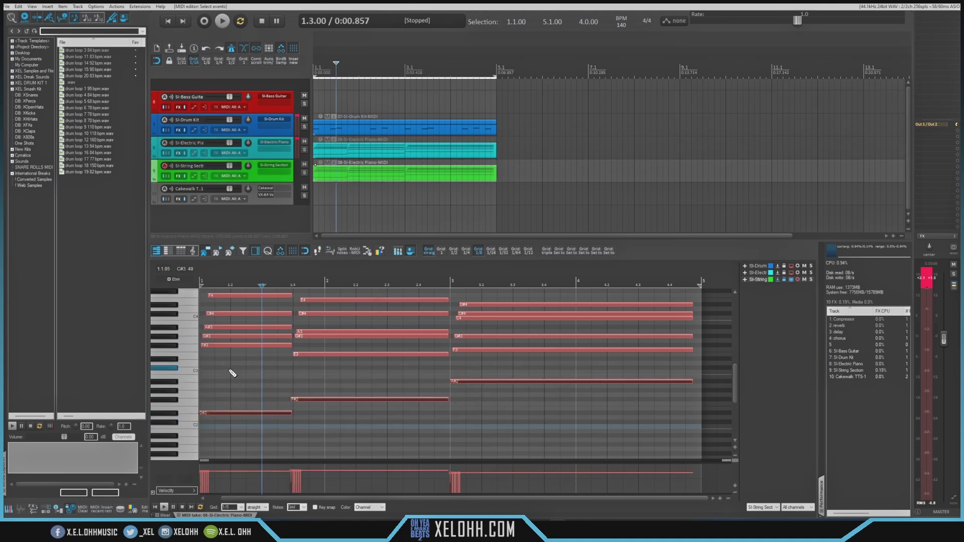
key(Delete)
scroll(551, 379, up, 3)
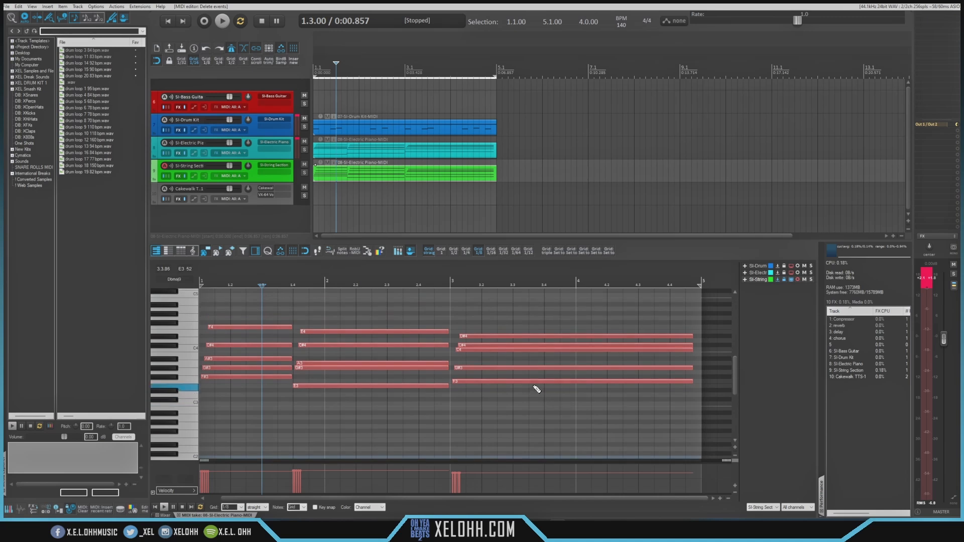
- Play back the drums, electric piano and strings together from the start of the project
key(Home)
key(space)
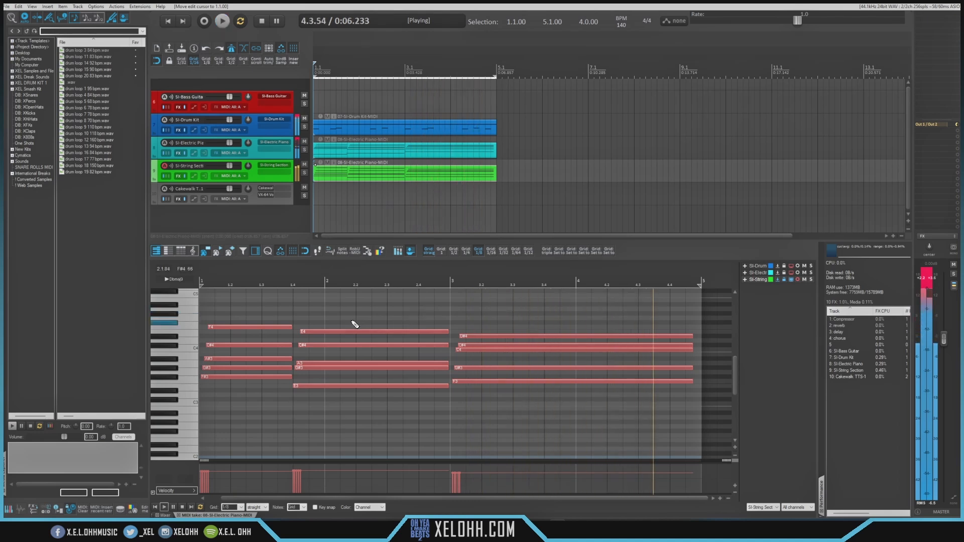
key(space)
- Copy the electric piano MIDI item to the SI-Bass Guitar track at measure 1 and select that track
click(365, 151)
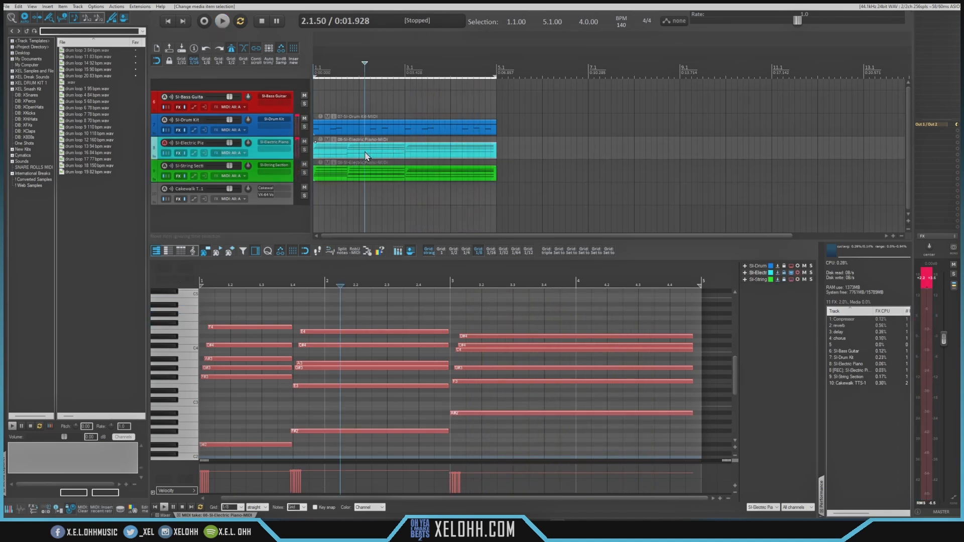
drag(367, 155, 338, 111)
click(336, 108)
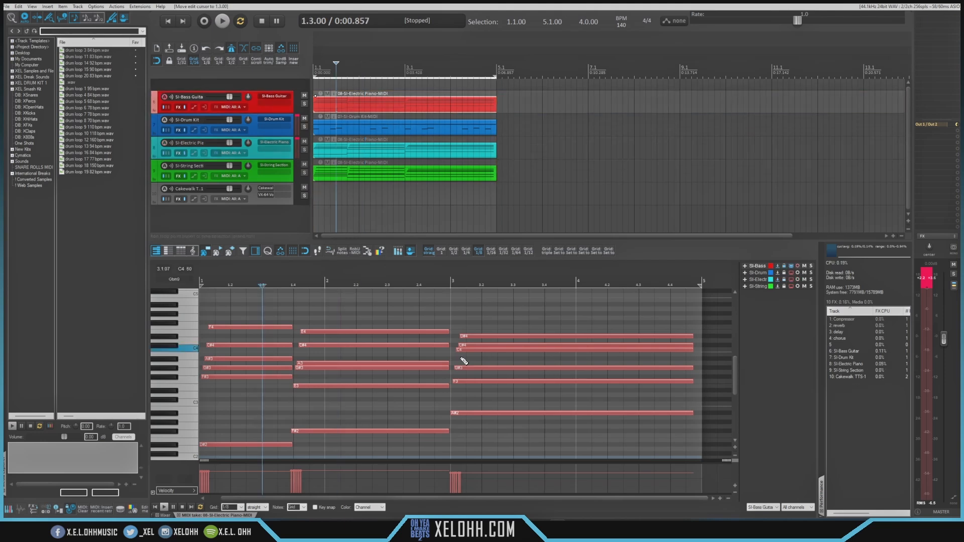
- Reduce the bass guitar part to its lowest notes and add short D#3, C#3 and A#2 notes from beat 4.2, shortening the long A#2 to fit
click(223, 301)
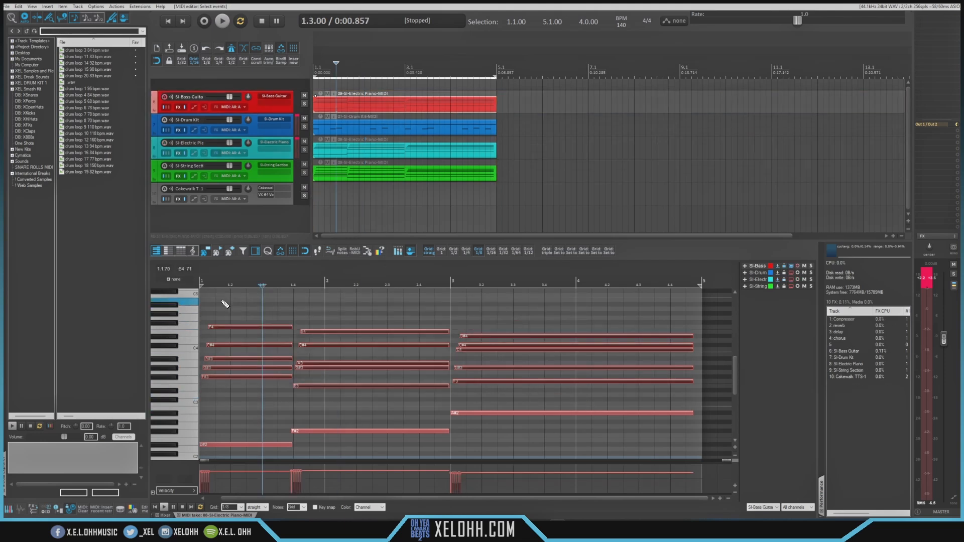
key(Delete)
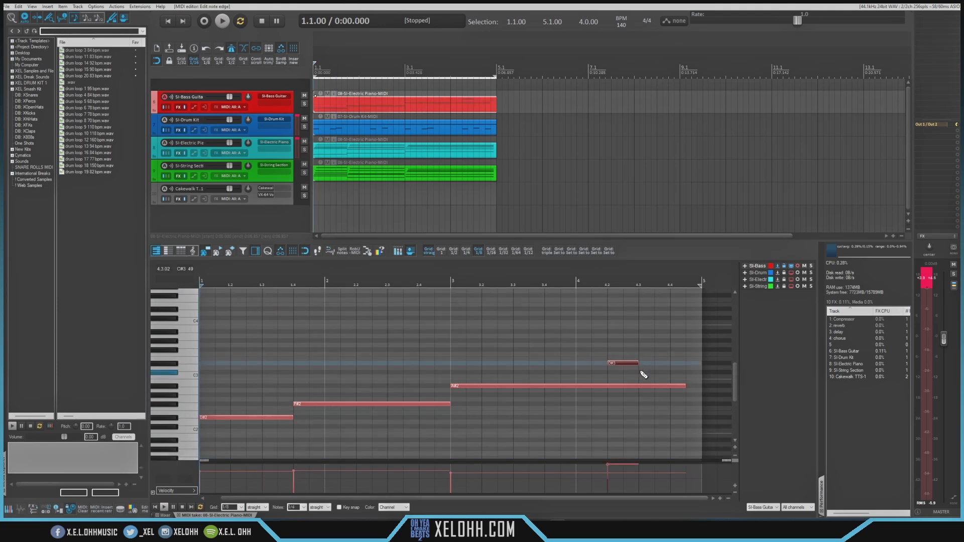
double_click(641, 371)
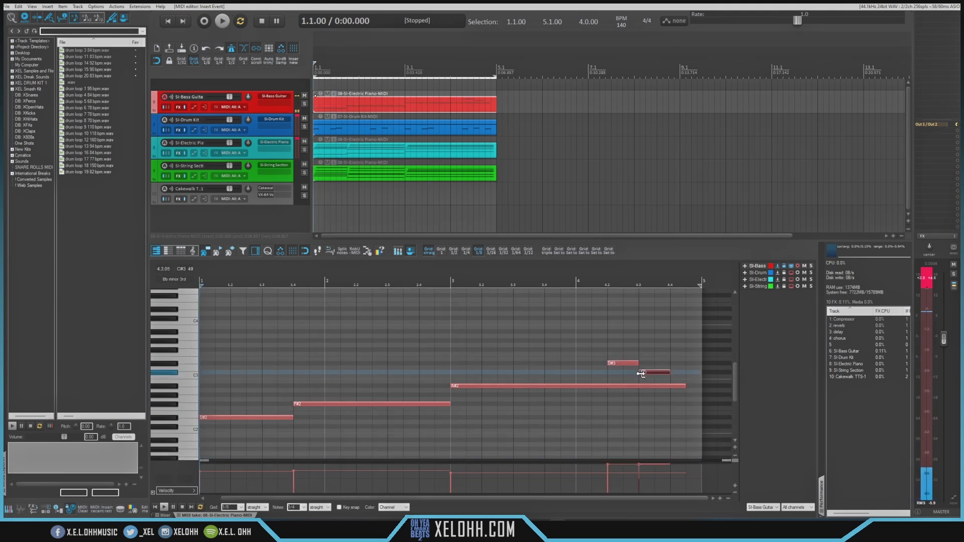
drag(677, 386, 662, 372)
click(675, 385)
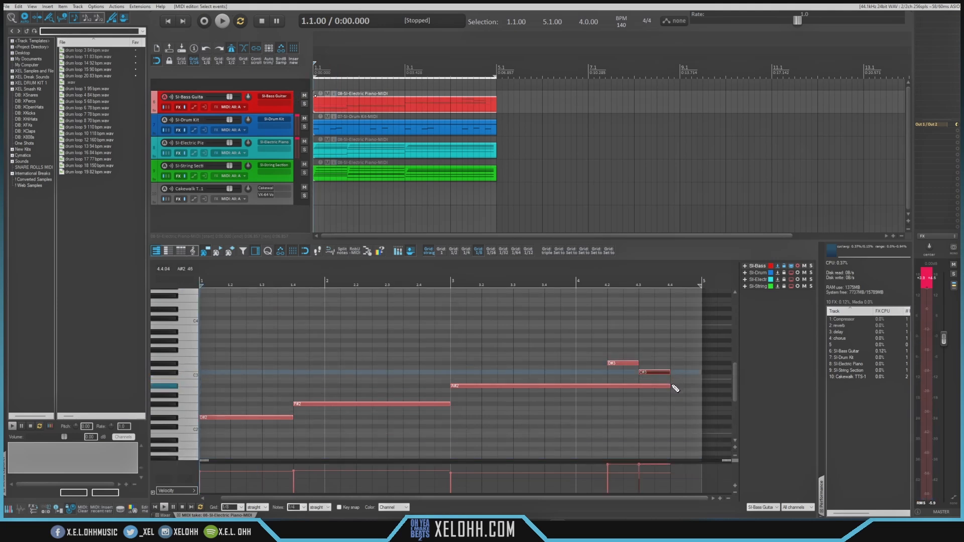
- Play back the beat with the new bass line and inspect the SI-Bass Guitar plug-in while auditioning its sound
key(space)
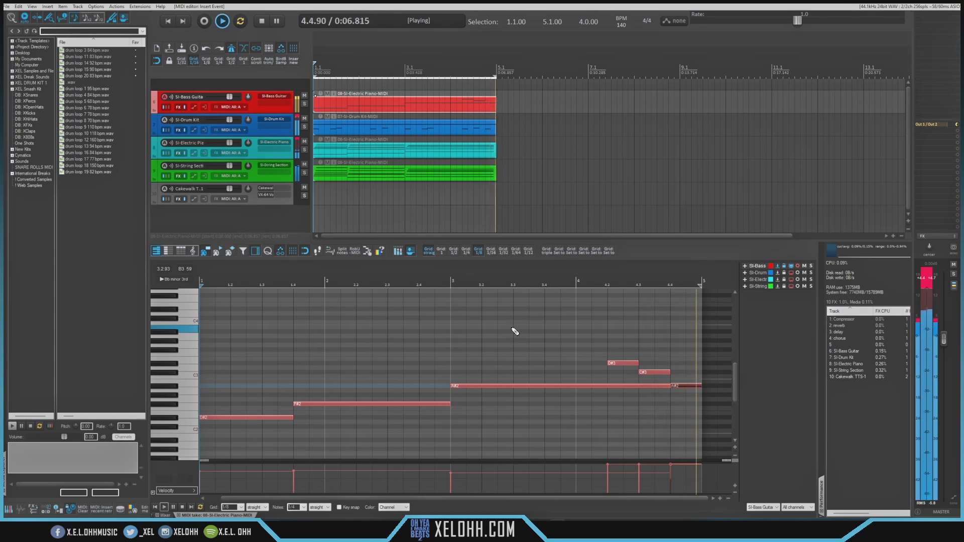
key(space)
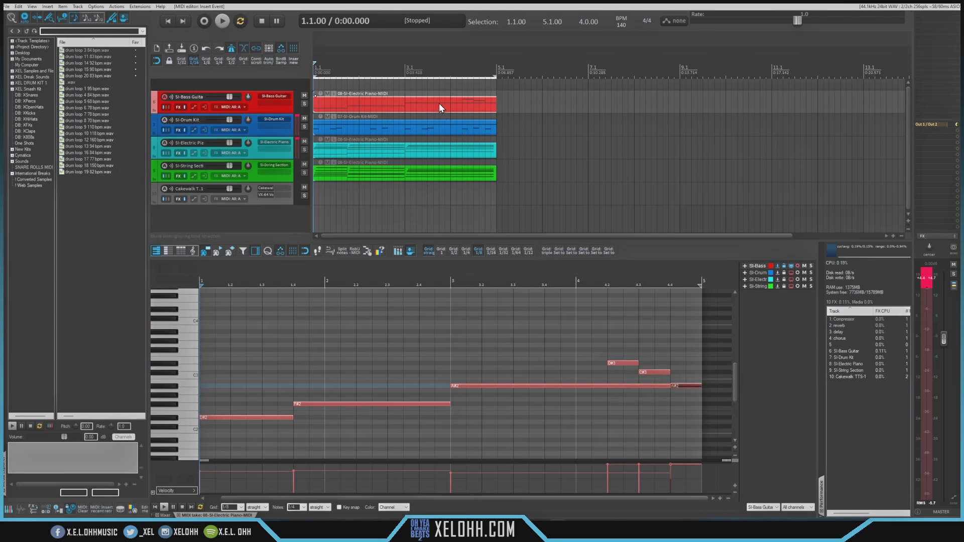
click(275, 98)
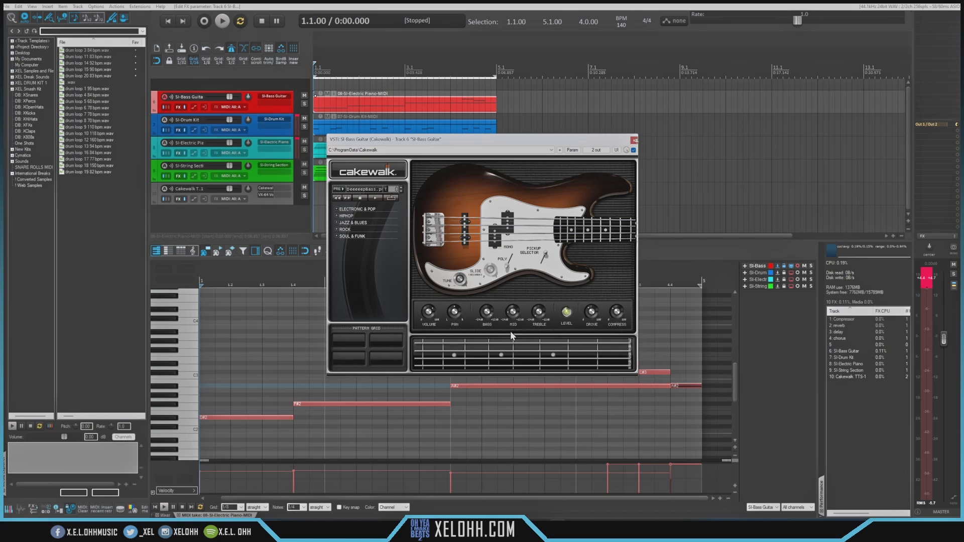
key(space)
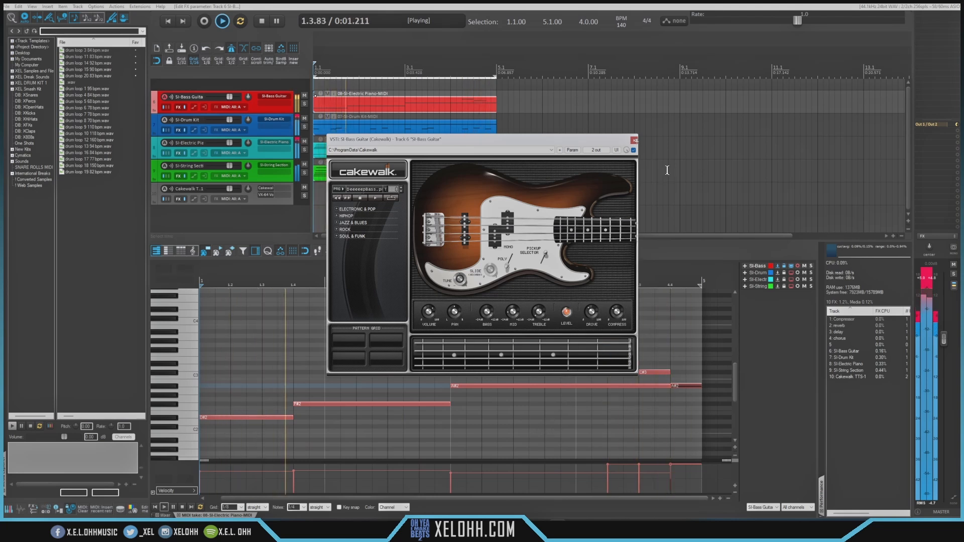
click(634, 139)
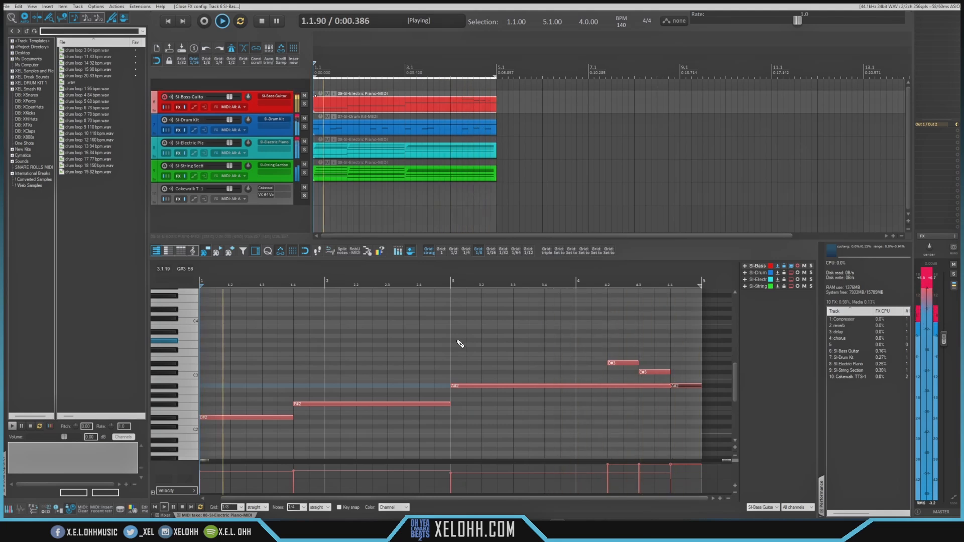
key(space)
- Explode the SI-Drum Kit MIDI item by note row (pitch) into separate tracks
click(410, 130)
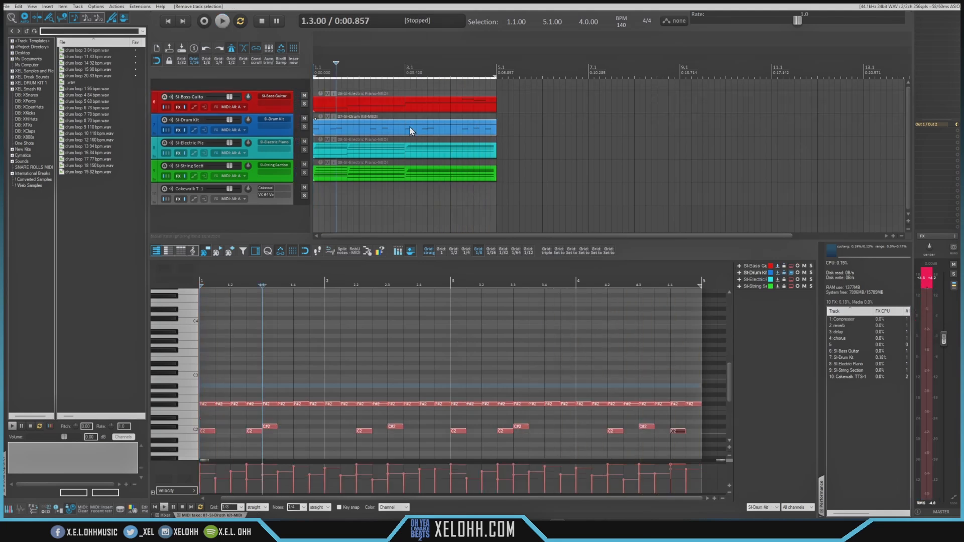
right_click(358, 127)
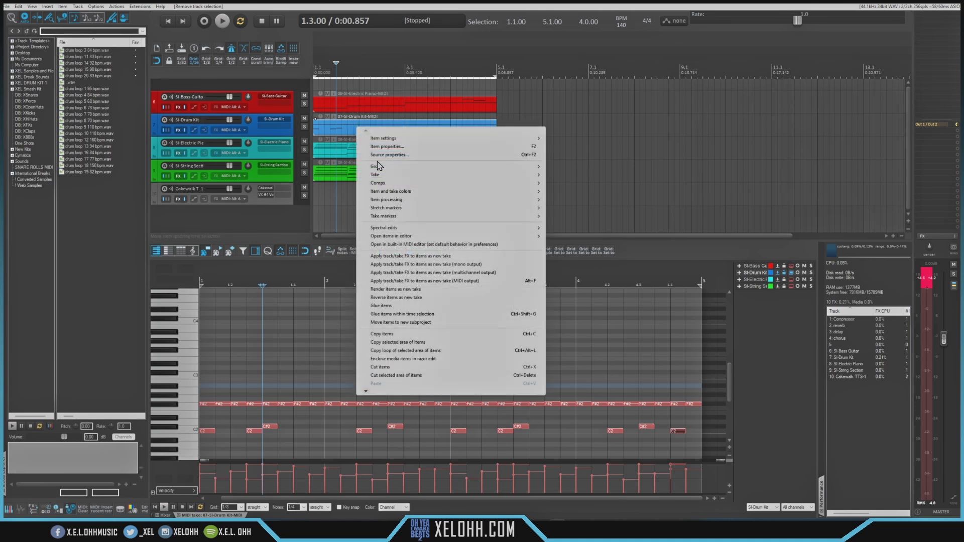
mouse_move(381, 201)
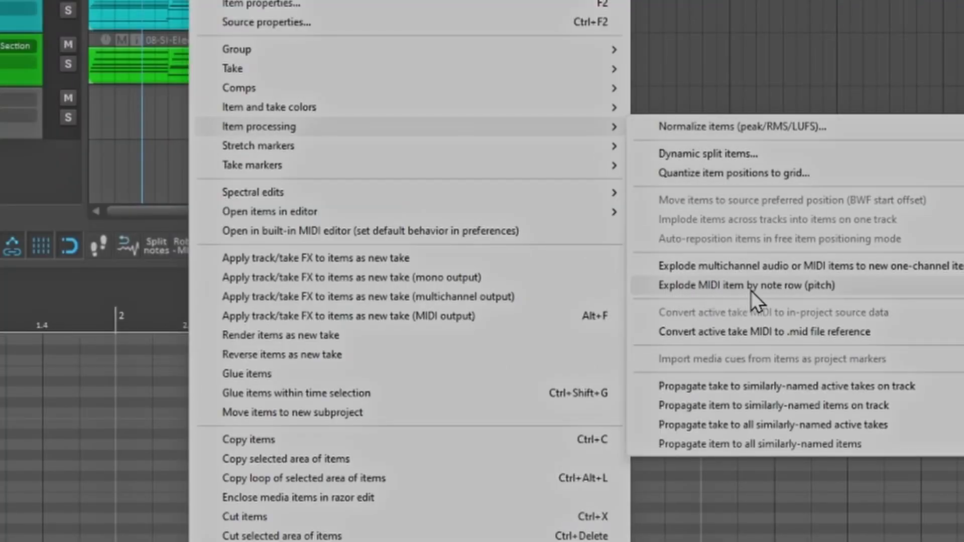
click(808, 286)
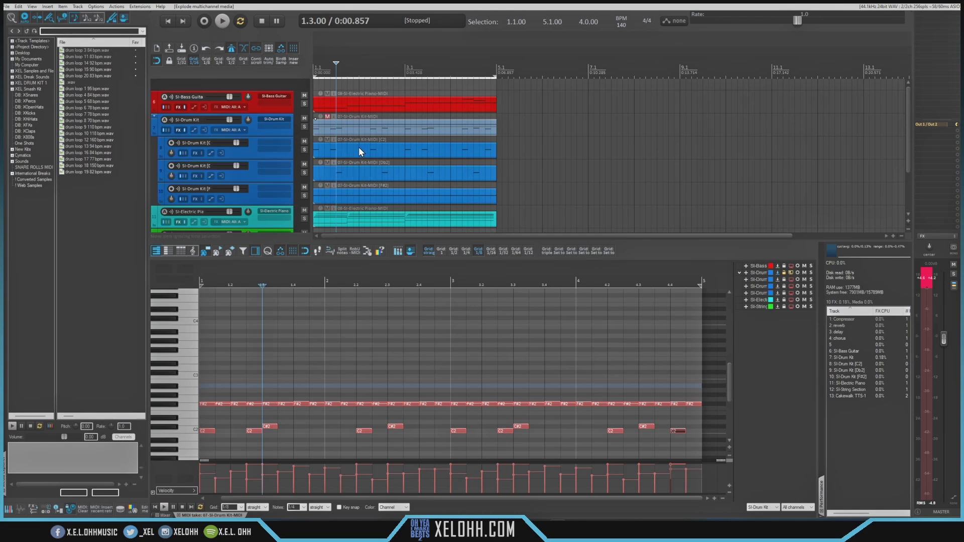
- Copy the SI-Drum Kit instrument from the parent track onto the C2, Db2 and F#2 drum tracks
key(Home)
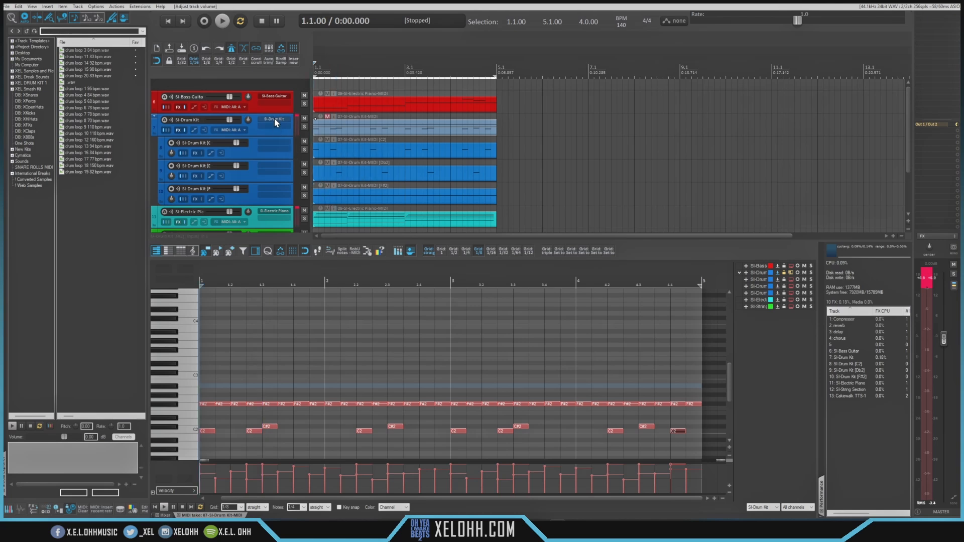
drag(269, 143, 274, 188)
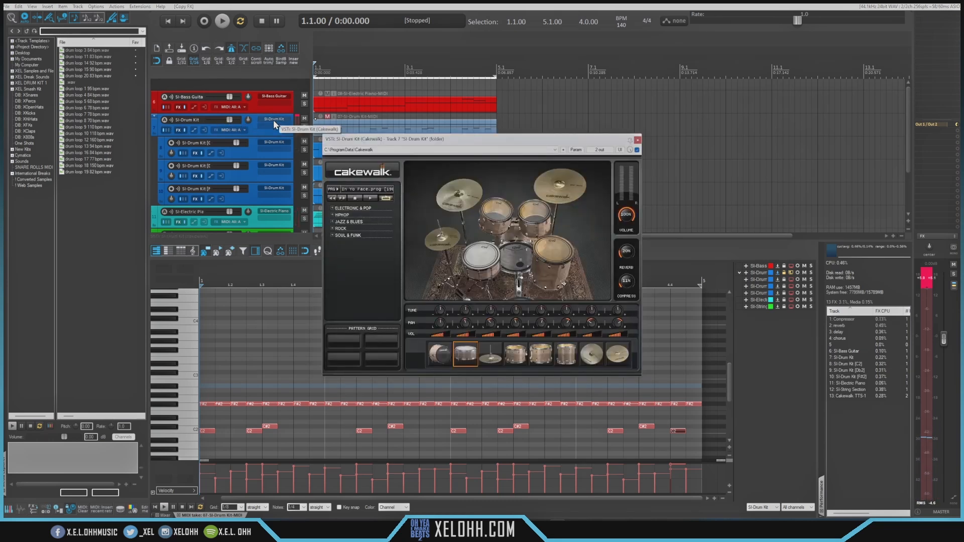
click(637, 140)
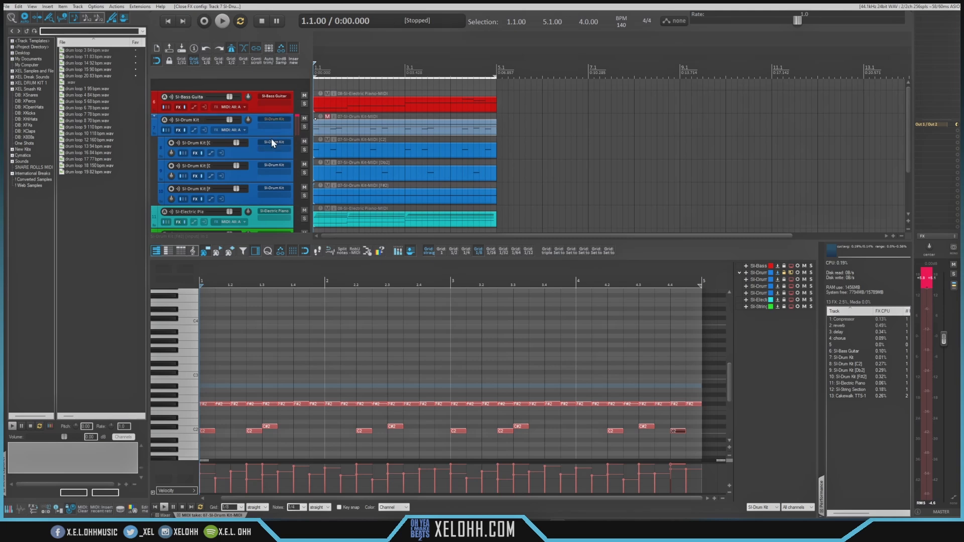
- Play the beat and try lowering the F#2 drum track's volume, raising it back again during playback
key(space)
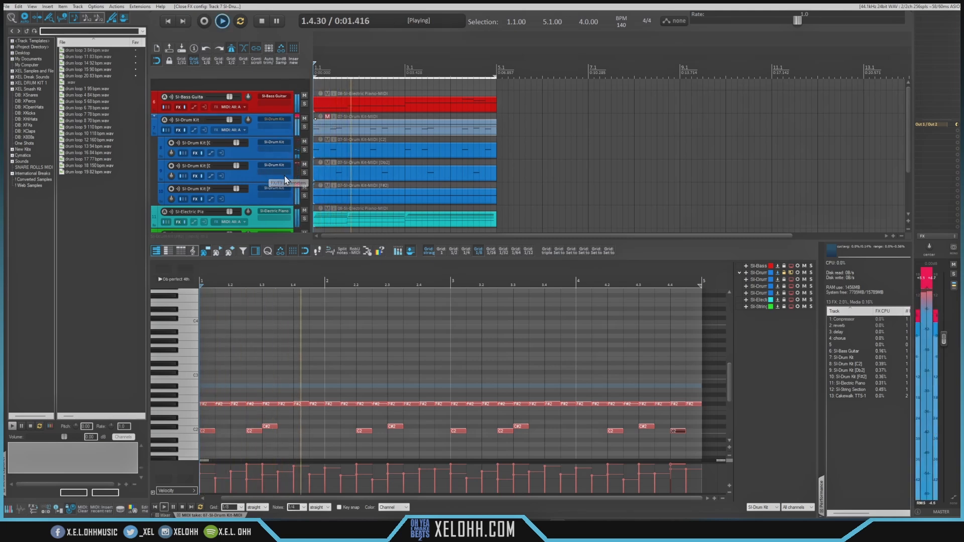
drag(235, 190, 225, 189)
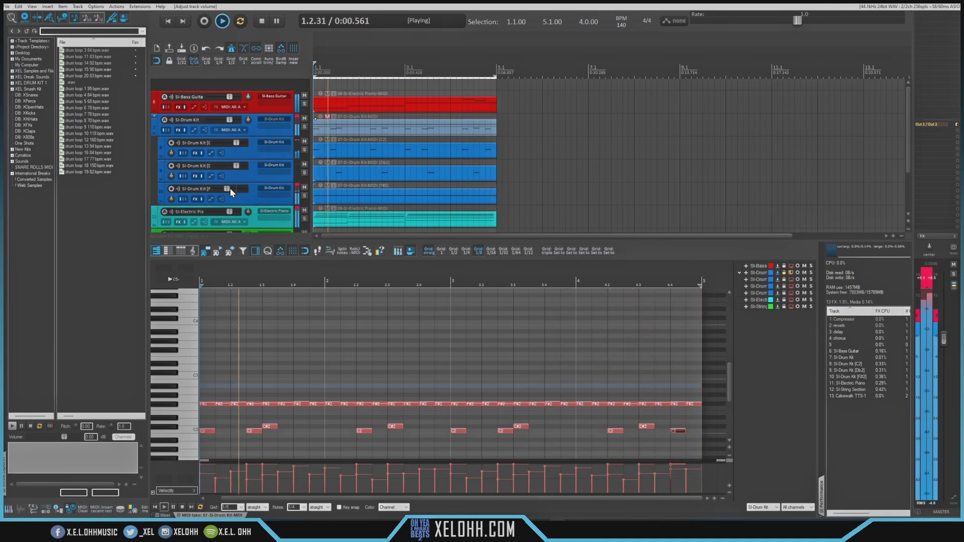
drag(229, 189, 236, 188)
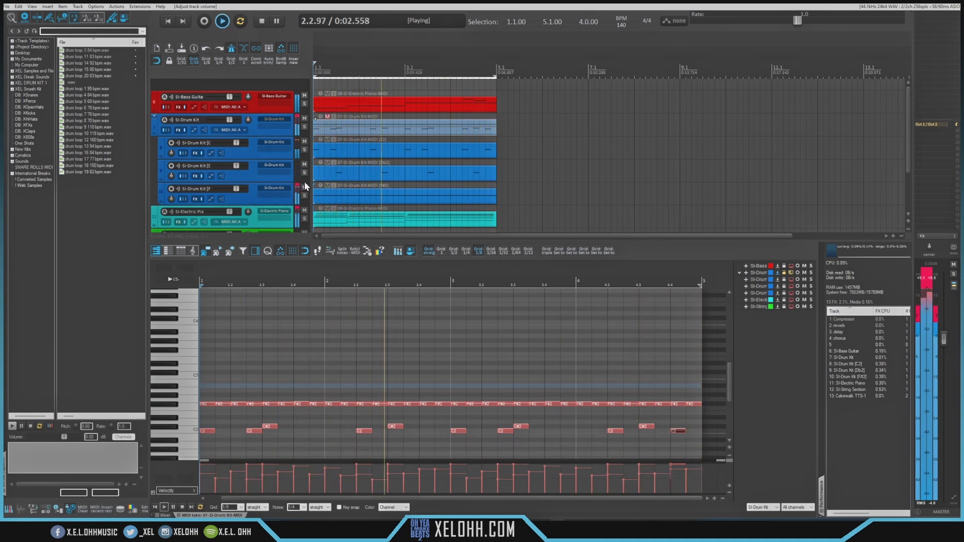